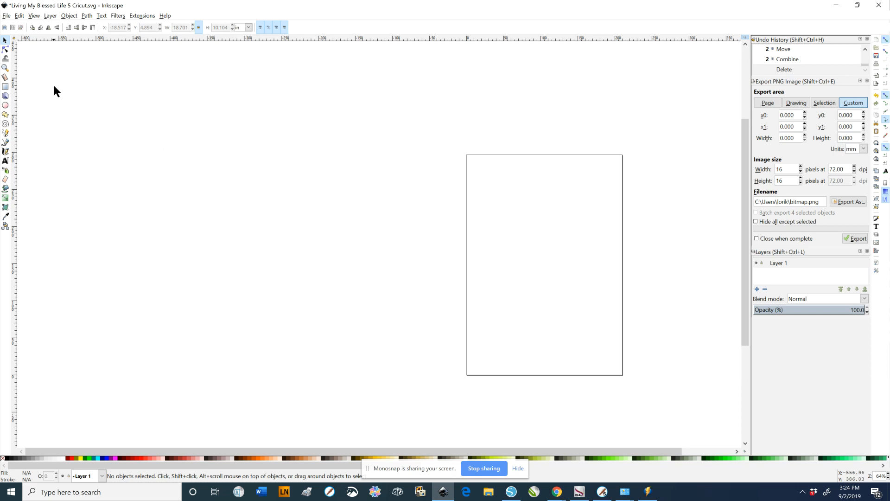
# - Import Living My Blessed Life 5.svg and place the design at the upper left of the page
pyautogui.click(7, 15)
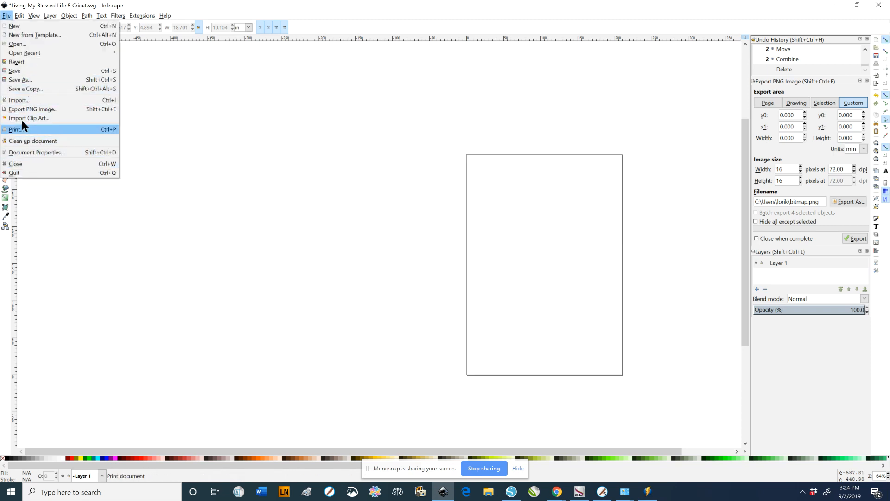
pyautogui.click(19, 101)
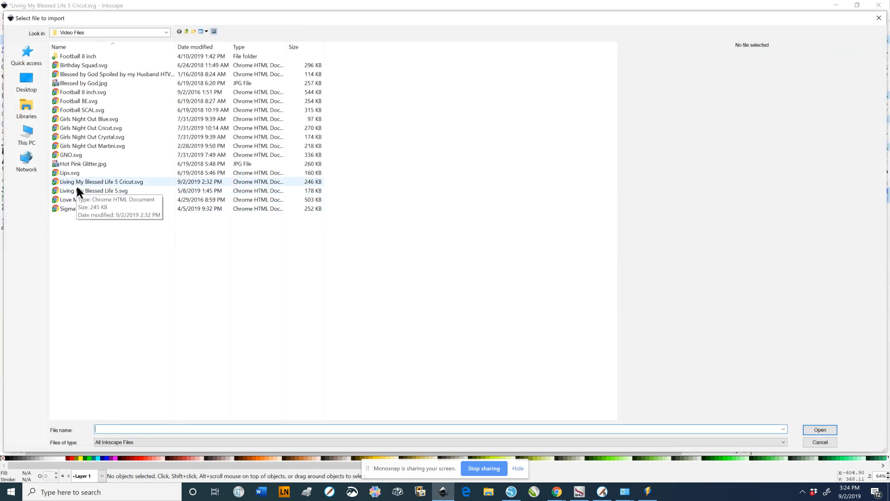
pyautogui.click(77, 192)
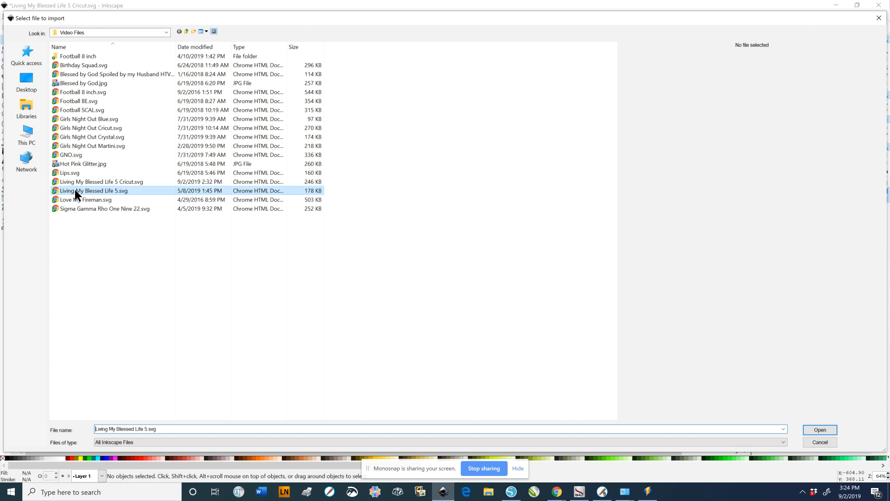
pyautogui.click(815, 431)
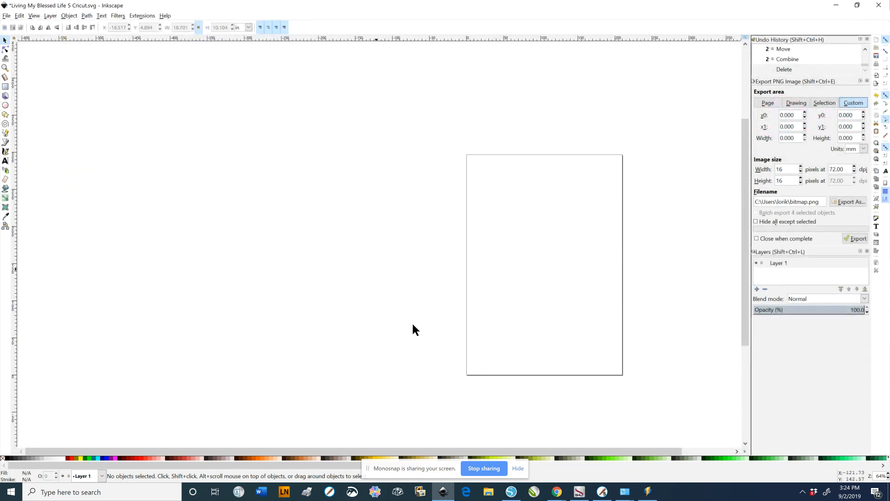
pyautogui.moveTo(571, 299); pyautogui.dragTo(387, 110)
pyautogui.click(346, 339)
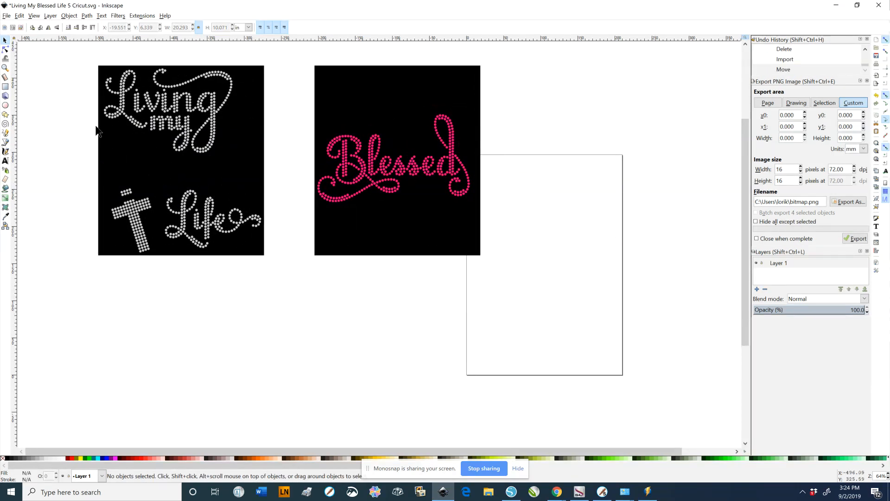
# - Import Love My Fireman.svg into the same document
pyautogui.click(8, 16)
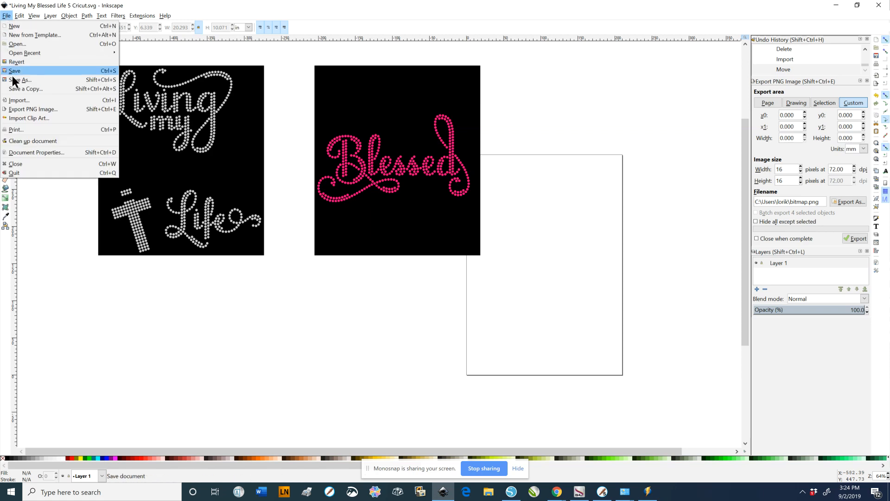
pyautogui.click(16, 100)
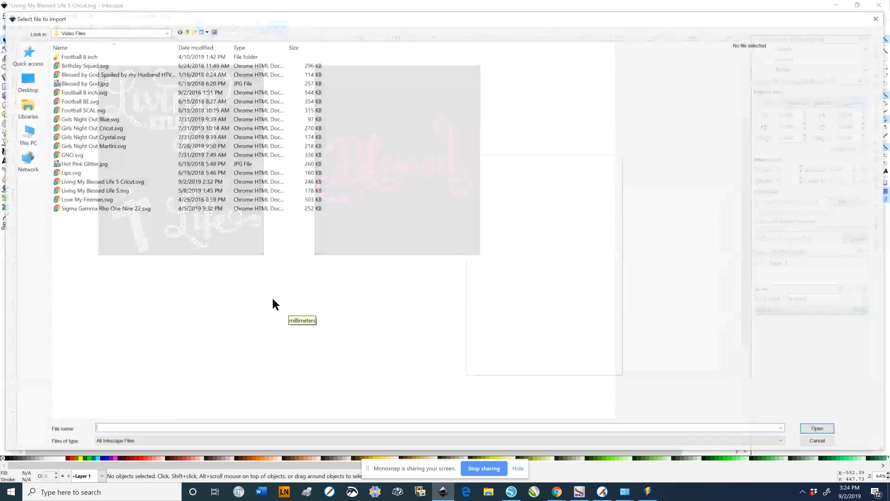
pyautogui.click(92, 199)
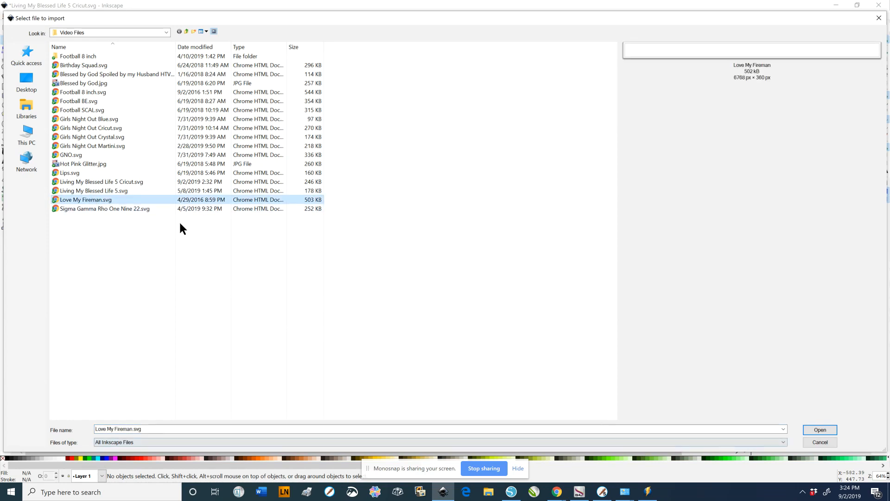
pyautogui.click(820, 430)
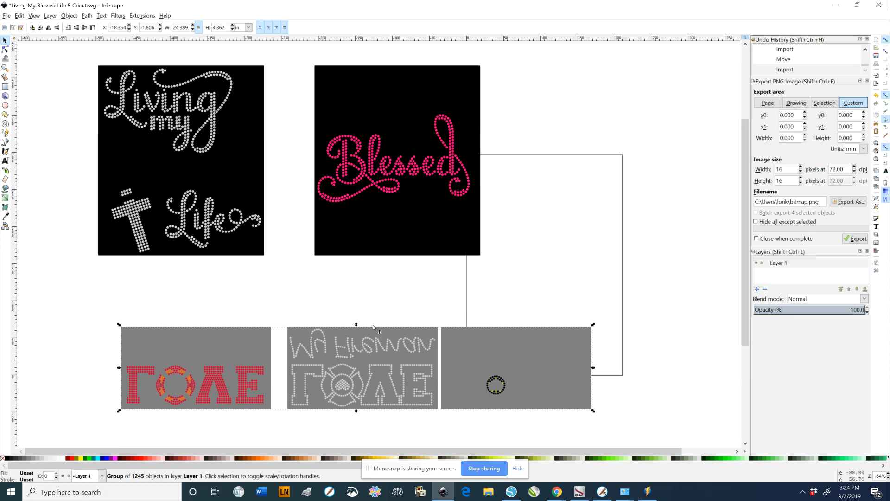
# - Flip the Love My Fireman design vertically and move it just below the Living My Blessed Life design
pyautogui.click(56, 27)
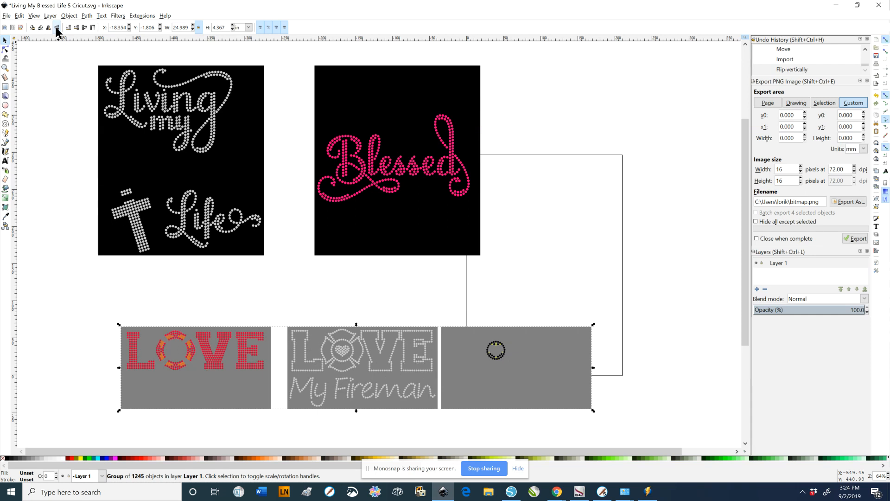
pyautogui.click(72, 302)
pyautogui.click(378, 368)
pyautogui.moveTo(408, 372); pyautogui.dragTo(364, 325)
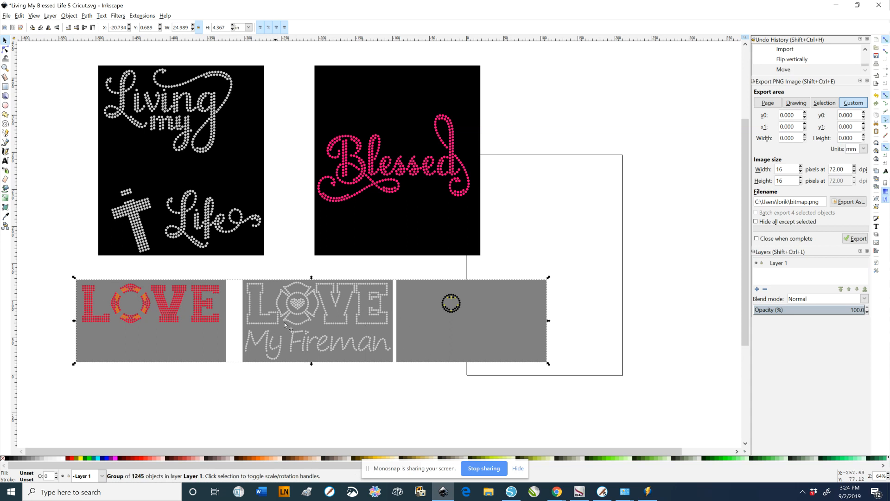
# - Ungroup the Living My Blessed Life design twice, down to its individual rhinestone circles, and inspect the circles in "Blessed"
pyautogui.click(412, 188)
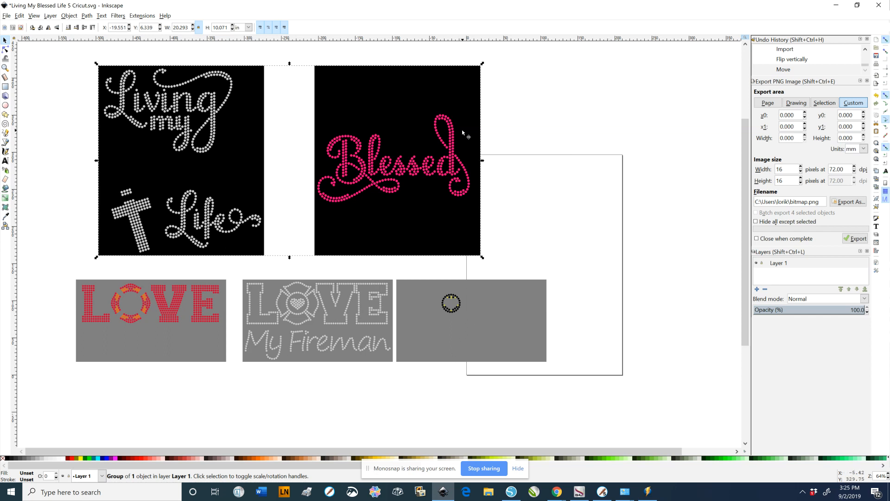
pyautogui.rightClick(397, 183)
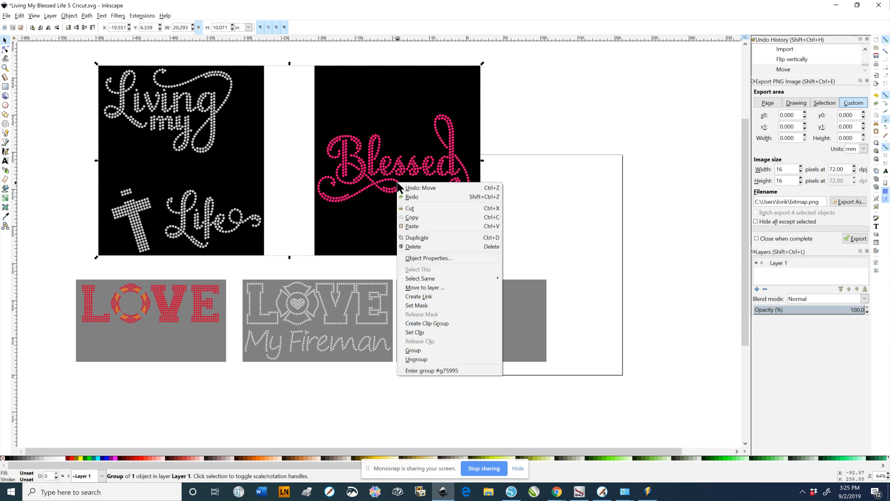
pyautogui.click(415, 359)
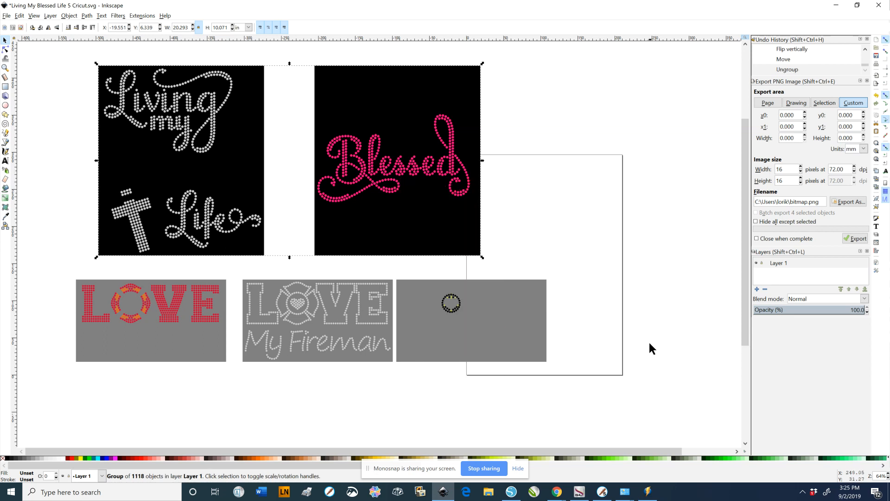
pyautogui.click(33, 78)
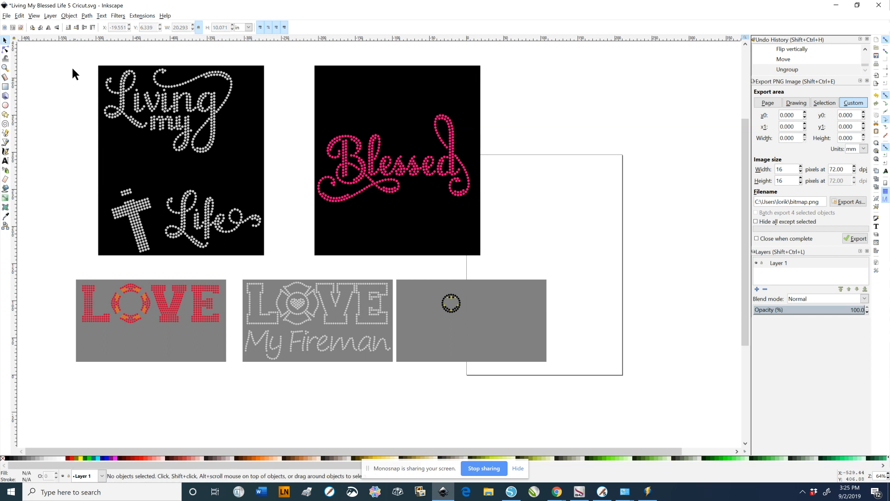
pyautogui.moveTo(66, 47); pyautogui.dragTo(521, 266)
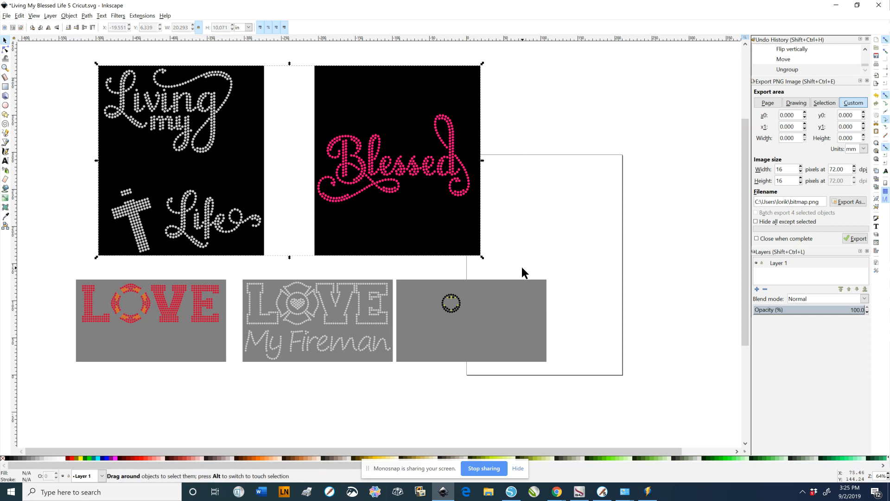
pyautogui.rightClick(382, 183)
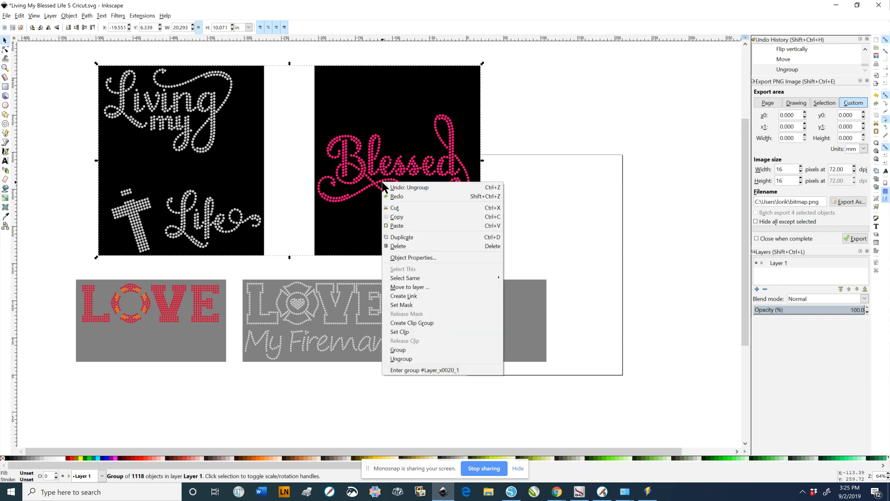
pyautogui.click(408, 359)
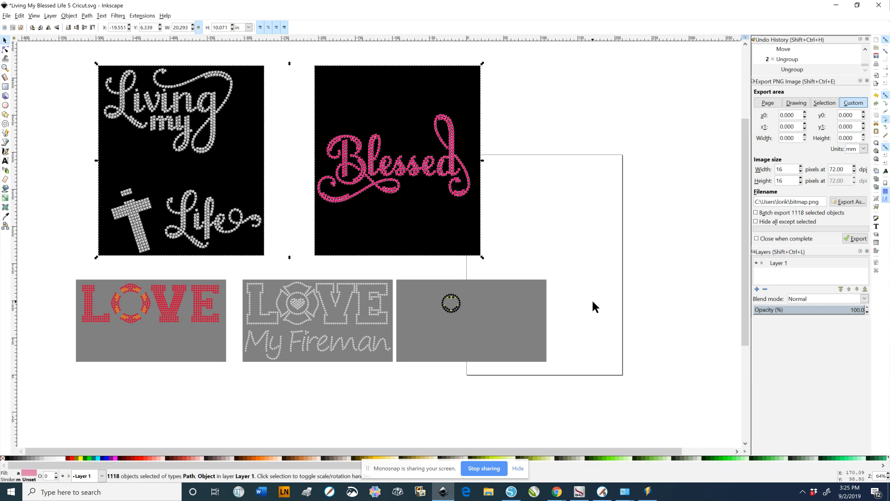
pyautogui.scroll(3, 419, 160)
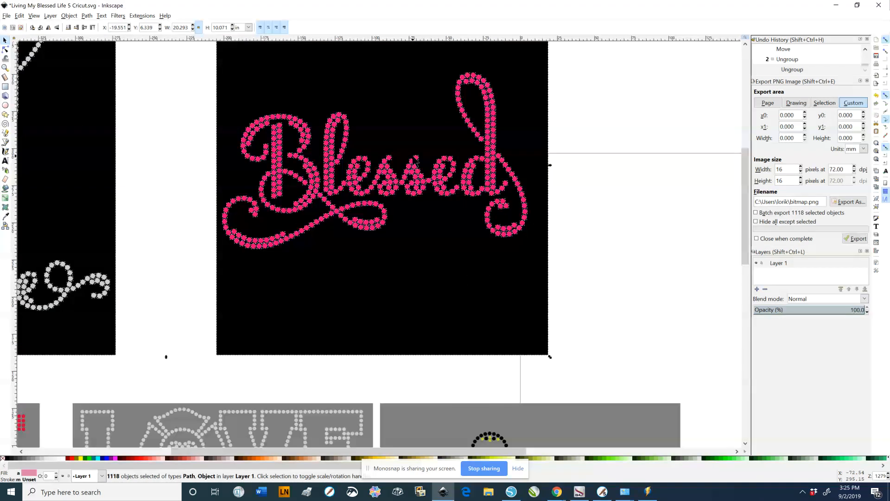
pyautogui.scroll(1, 426, 181)
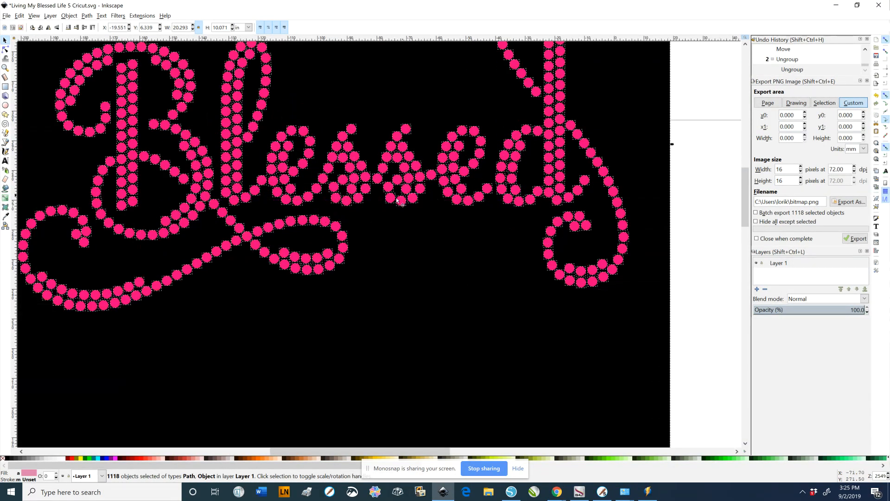
pyautogui.scroll(-12, 532, 224)
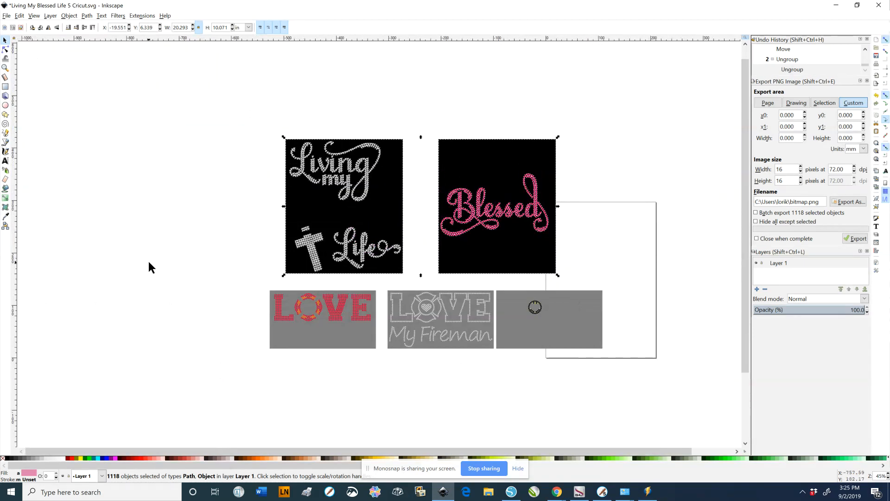
# - Ungroup the Love My Fireman design into its individual rhinestone circles and deselect it
pyautogui.moveTo(228, 281); pyautogui.dragTo(664, 370)
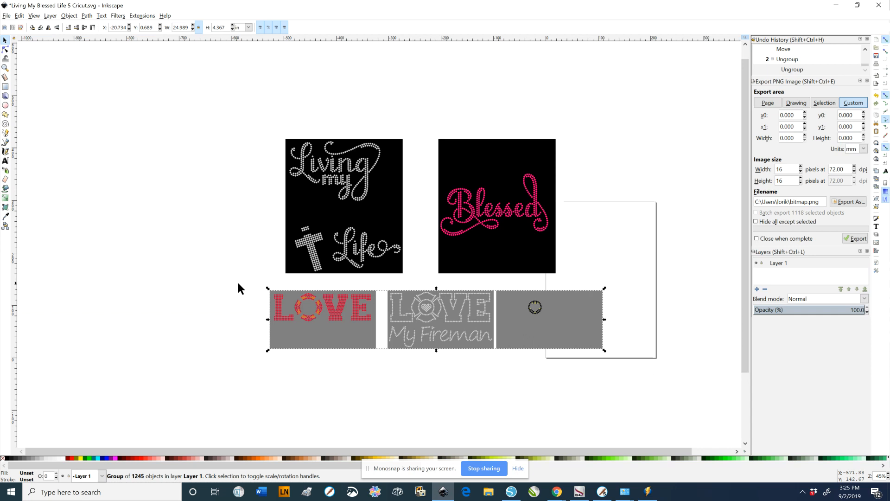
pyautogui.rightClick(322, 330)
pyautogui.click(341, 315)
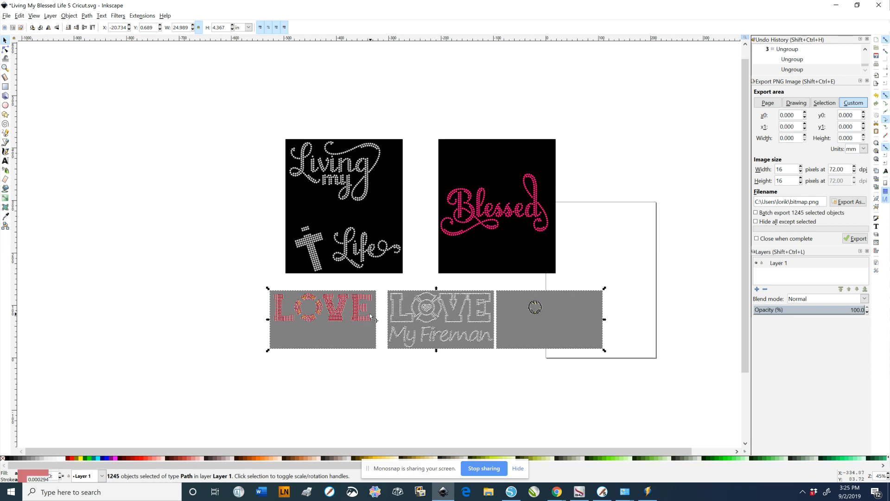
pyautogui.keyDown('ctrl'); pyautogui.scroll(2, 375, 327); pyautogui.keyUp('ctrl')
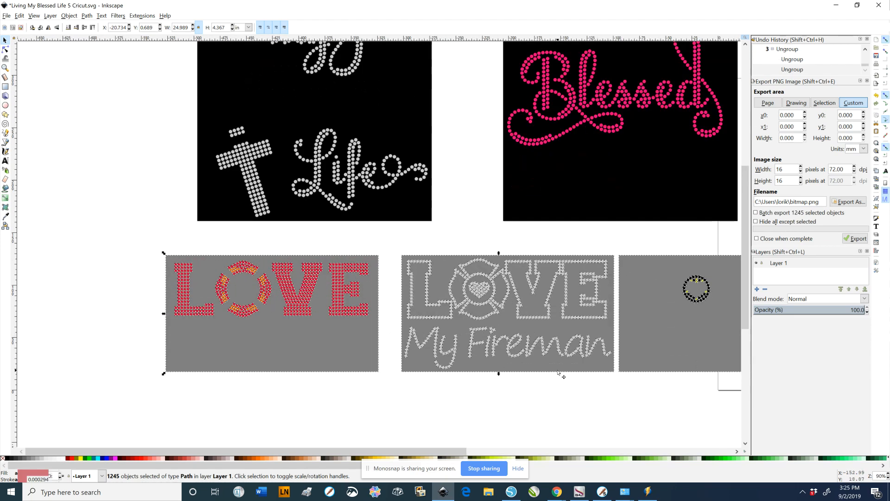
pyautogui.keyDown('ctrl'); pyautogui.scroll(-2, 677, 347); pyautogui.keyUp('ctrl')
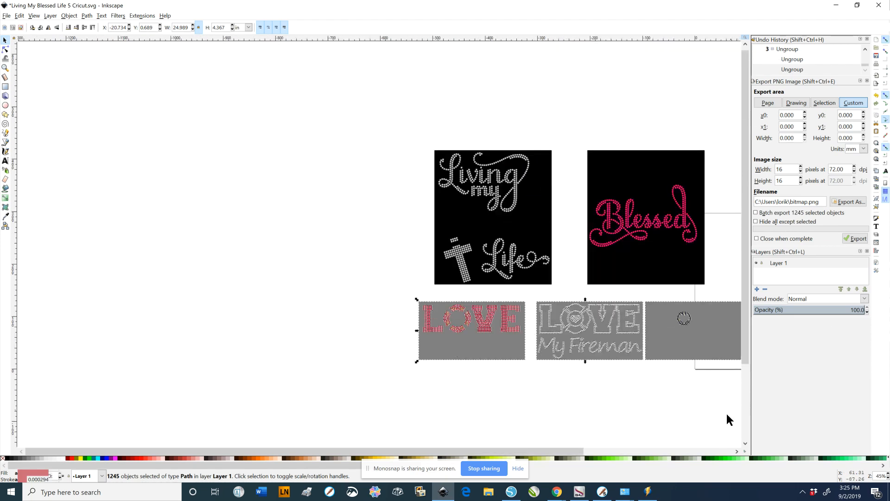
pyautogui.moveTo(562, 450); pyautogui.dragTo(655, 447)
pyautogui.click(428, 395)
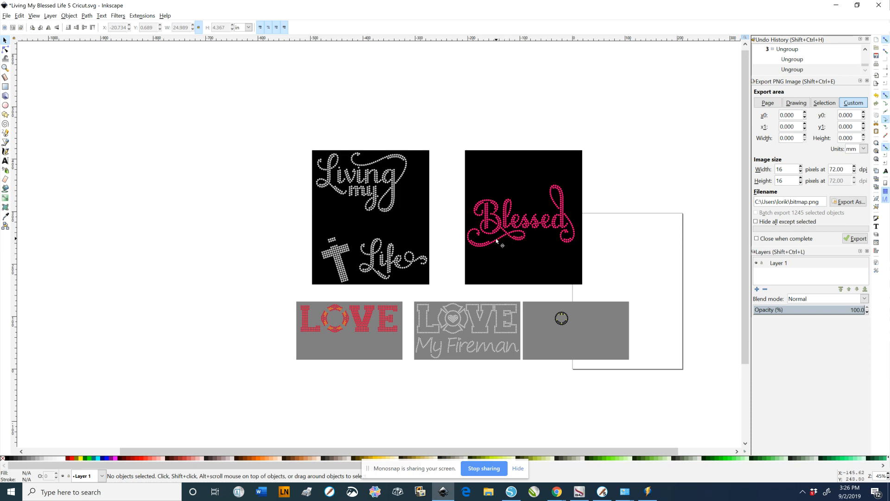
# - Check the sizes of single rhinestone circles in "my", "Blessed" and the red "LOVE"
pyautogui.click(384, 214)
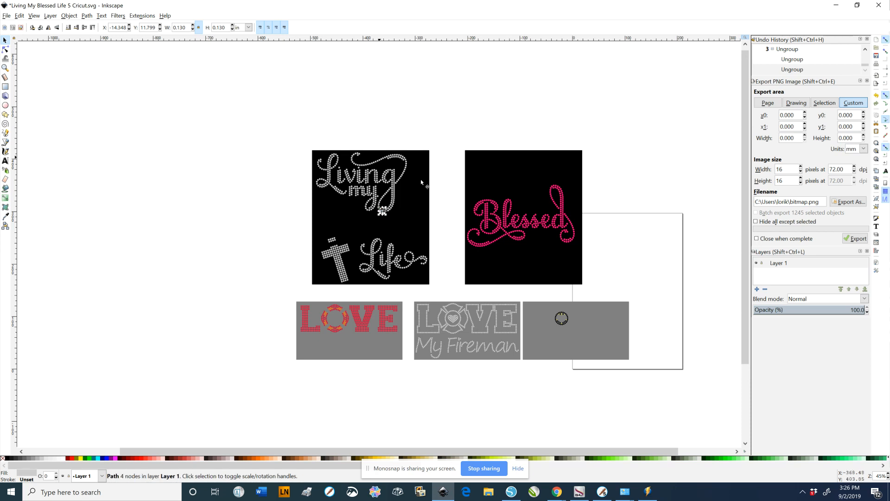
pyautogui.click(563, 241)
pyautogui.click(266, 347)
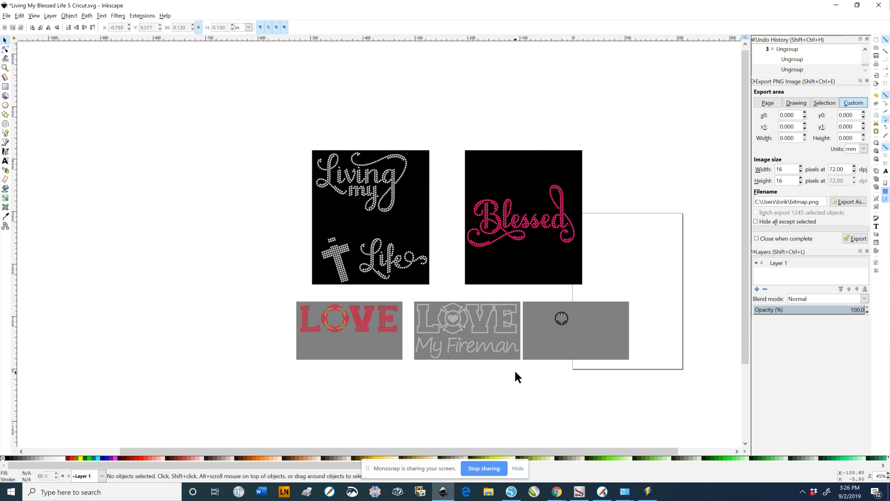
pyautogui.click(305, 331)
# - Enlarge the whole Love My Fireman design proportionally to about 34.9 in wide by 6.1 in high
pyautogui.moveTo(273, 289); pyautogui.dragTo(680, 373)
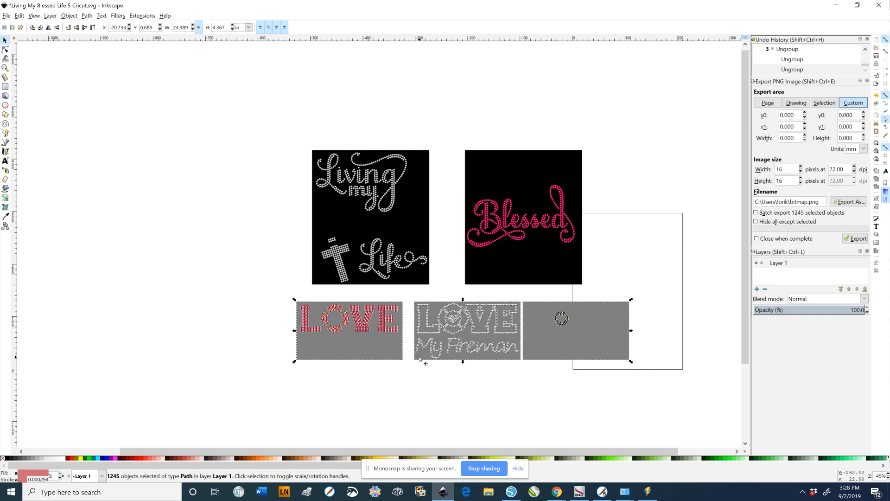
pyautogui.moveTo(294, 361); pyautogui.dragTo(148, 365)
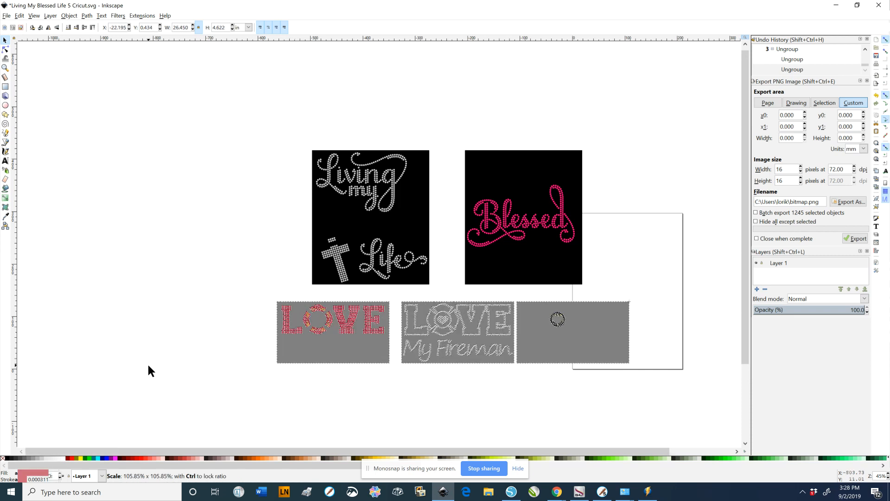
pyautogui.moveTo(287, 364); pyautogui.dragTo(287, 364)
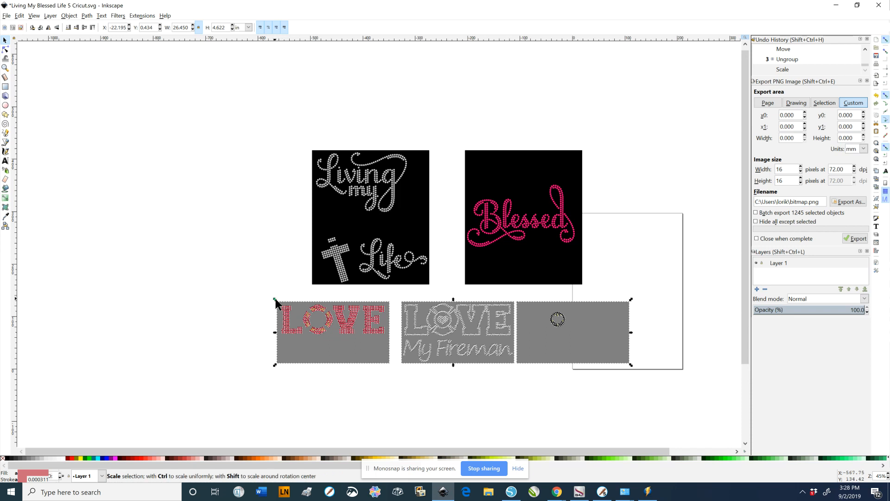
pyautogui.moveTo(274, 364); pyautogui.dragTo(169, 407)
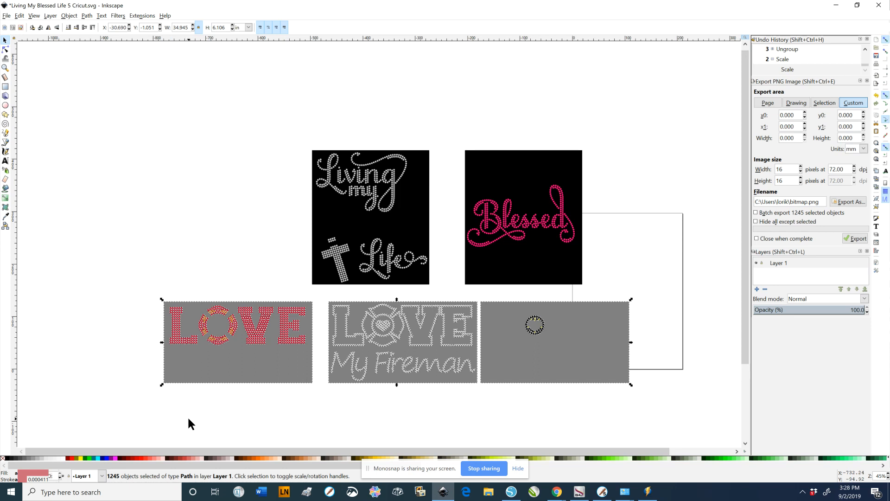
pyautogui.click(188, 419)
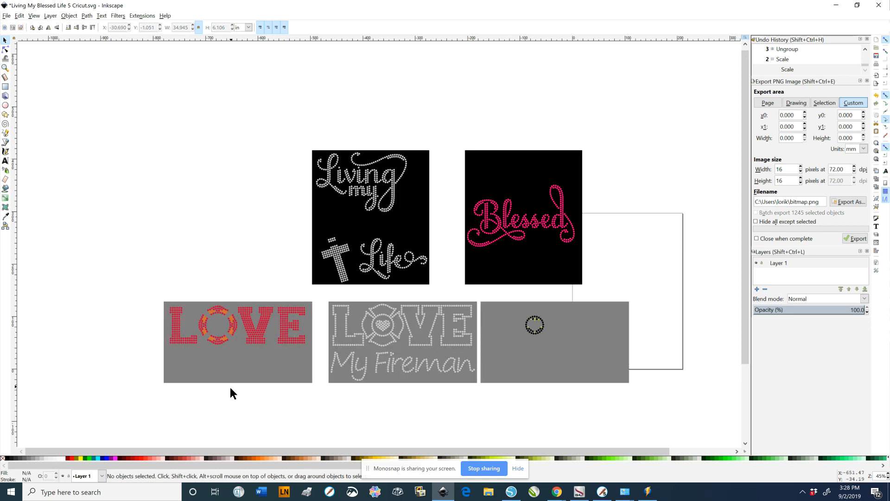
# - Scale the whole Love My Fireman design down proportionally to about 34.3 in wide by 6.0 in high, checking a circle in the red "LOVE" before and after
pyautogui.click(256, 343)
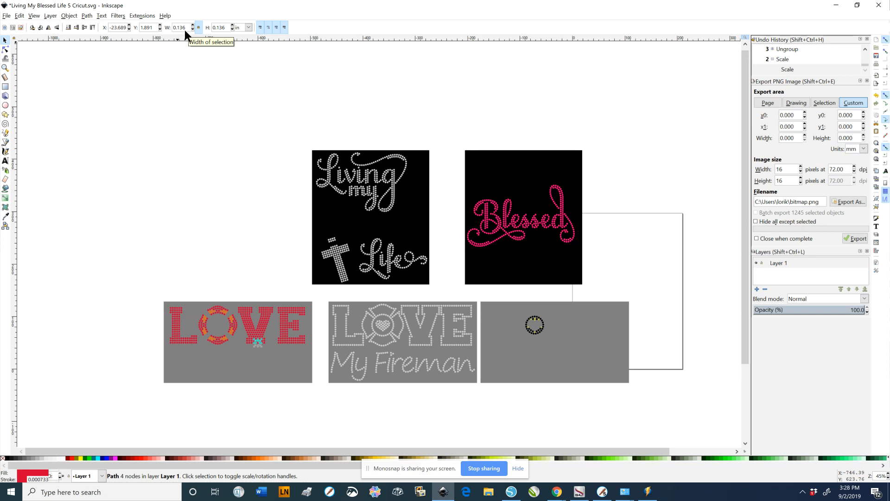
pyautogui.moveTo(150, 293); pyautogui.dragTo(680, 408)
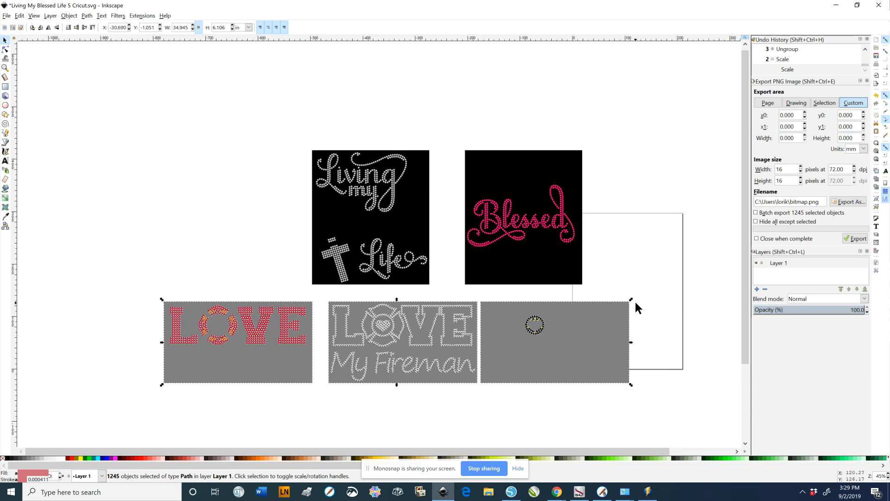
pyautogui.moveTo(631, 301); pyautogui.dragTo(629, 303)
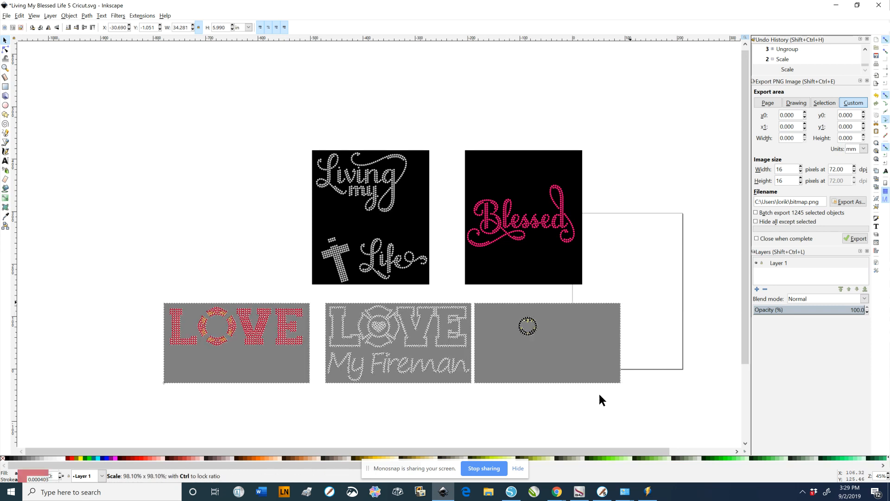
pyautogui.click(279, 385)
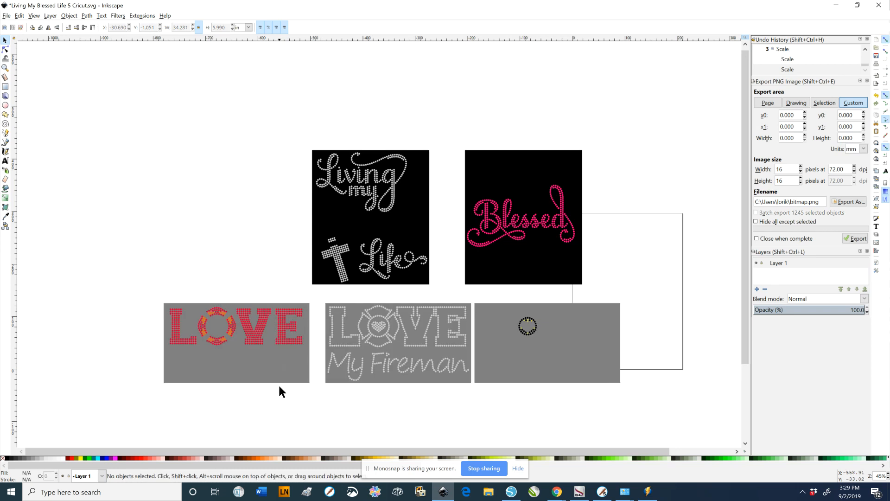
pyautogui.click(289, 342)
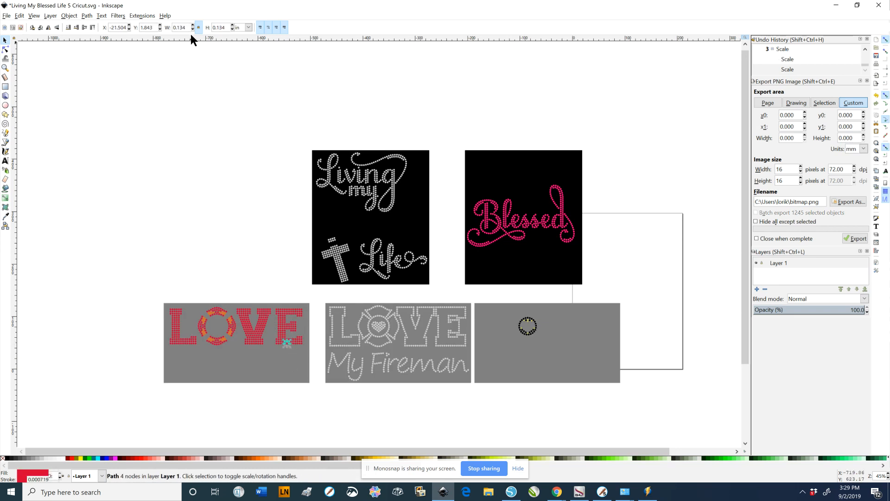
# - Shrink the whole Love My Fireman design further to about 33.5 in wide by 5.9 in high and check a circle in the red "L"
pyautogui.click(147, 295)
pyautogui.moveTo(147, 292); pyautogui.dragTo(667, 384)
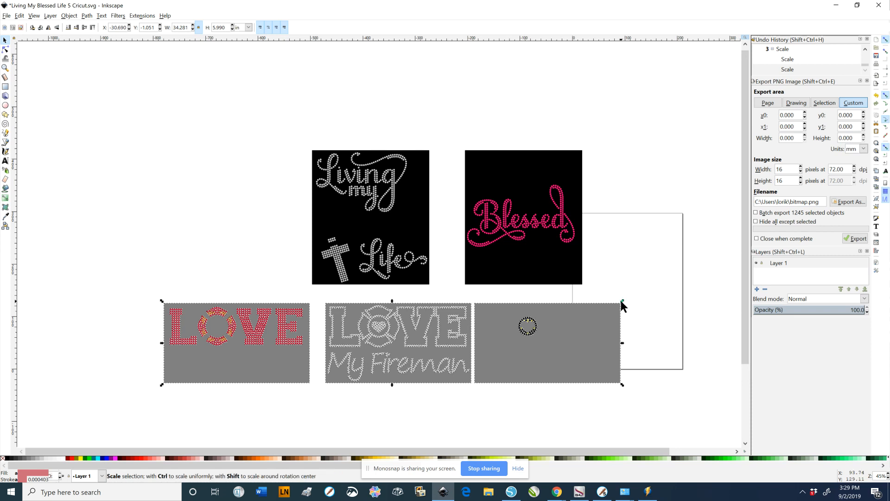
pyautogui.moveTo(622, 301); pyautogui.dragTo(620, 303)
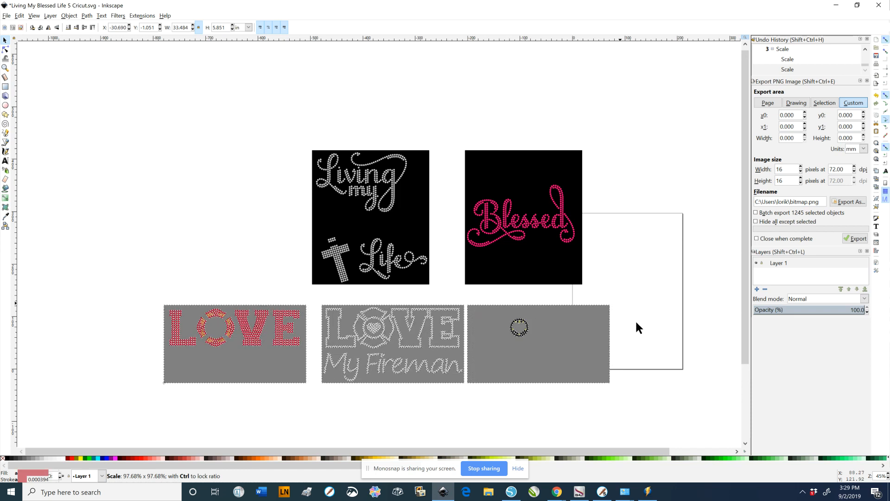
pyautogui.click(132, 317)
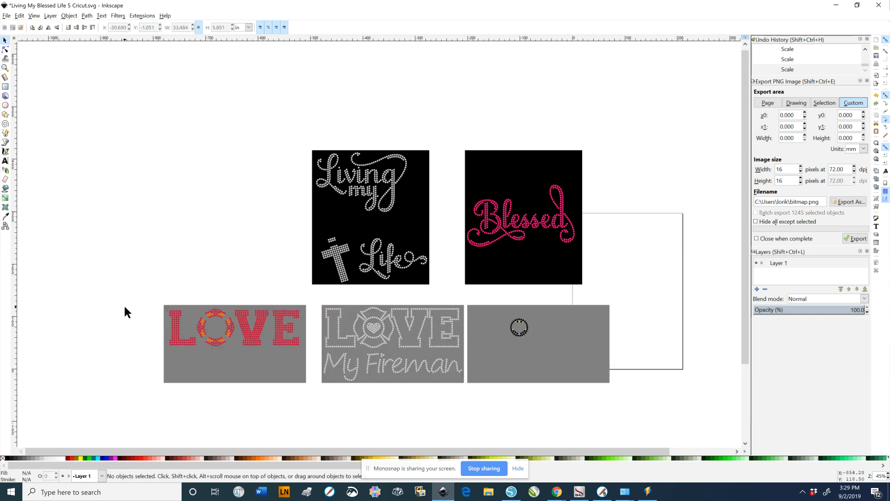
pyautogui.click(177, 343)
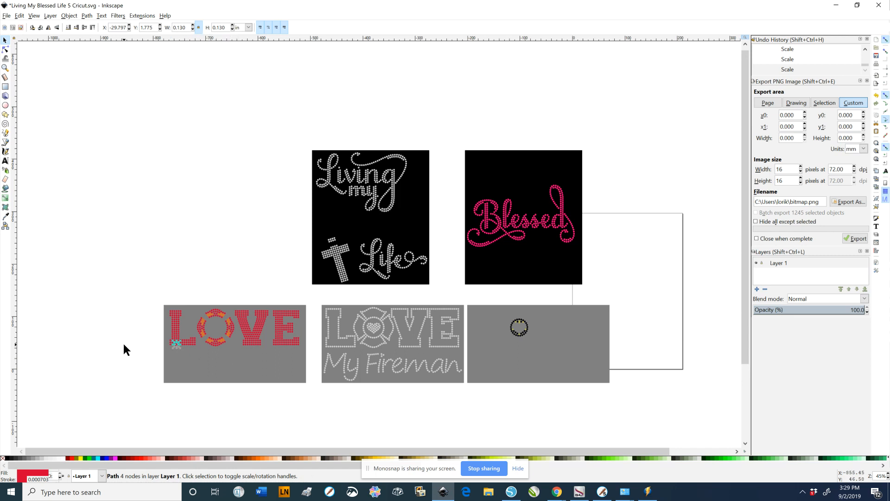
# - Delete the entire Love My Fireman design, including its three gray backgrounds
pyautogui.click(126, 356)
pyautogui.moveTo(138, 294); pyautogui.dragTo(703, 424)
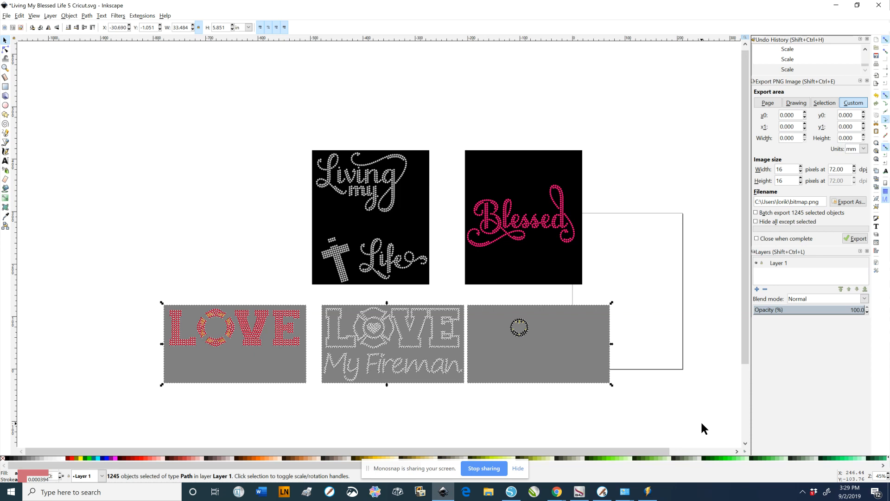
pyautogui.click(117, 288)
pyautogui.moveTo(143, 285); pyautogui.dragTo(686, 412)
pyautogui.press('Delete')
# - Check the overall size of the Living My Blessed Life design and the size of one rhinestone circle at the foot of the cross
pyautogui.moveTo(274, 100); pyautogui.dragTo(691, 304)
pyautogui.click(463, 369)
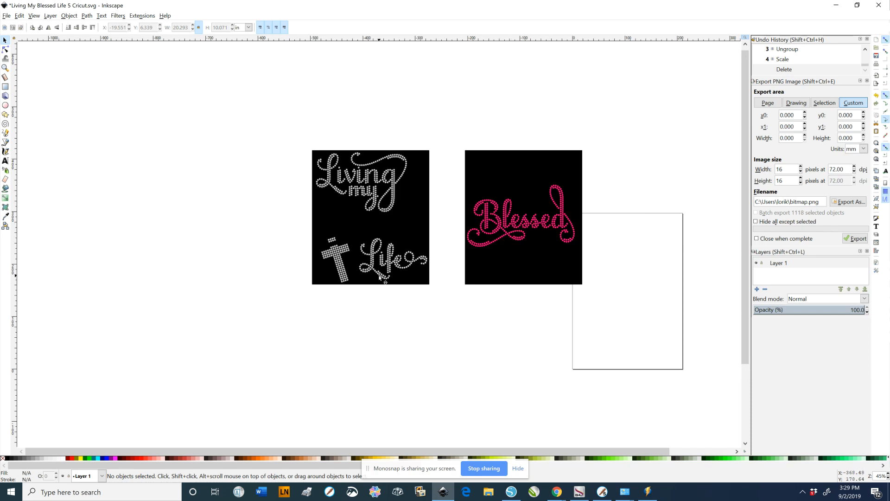
pyautogui.click(344, 280)
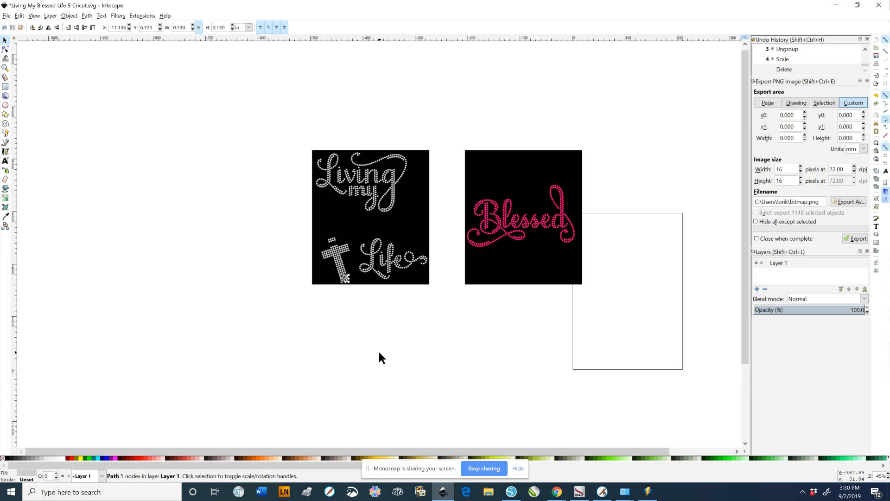
pyautogui.click(372, 327)
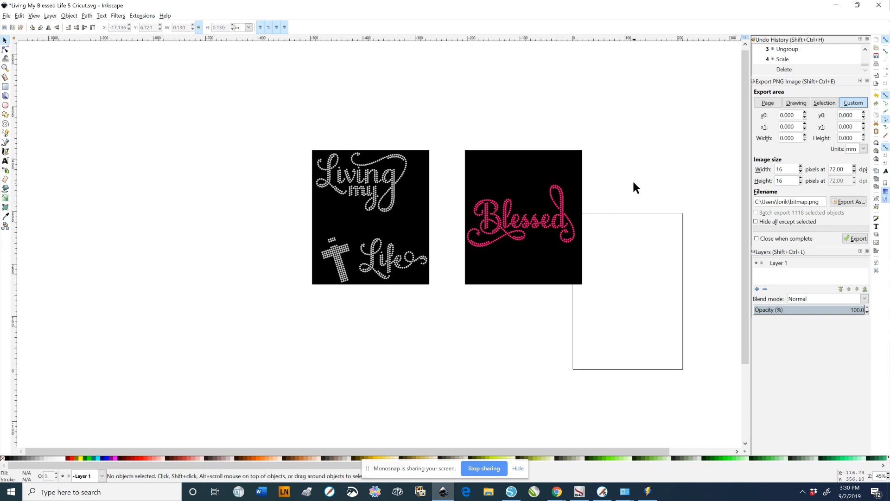
# - Combine all the pink rhinestone circles of "Blessed" into one path, leaving out the black background, and deselect it
pyautogui.moveTo(633, 173); pyautogui.dragTo(452, 257)
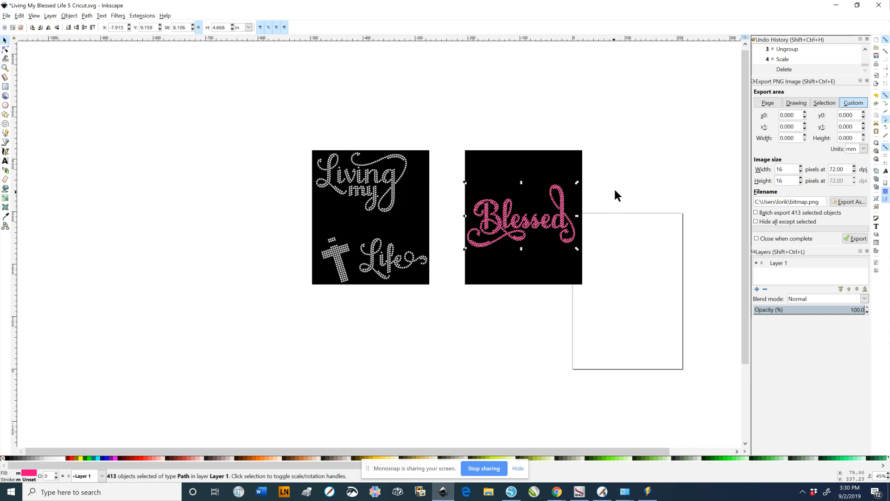
pyautogui.click(619, 177)
pyautogui.moveTo(618, 174); pyautogui.dragTo(444, 255)
pyautogui.click(87, 17)
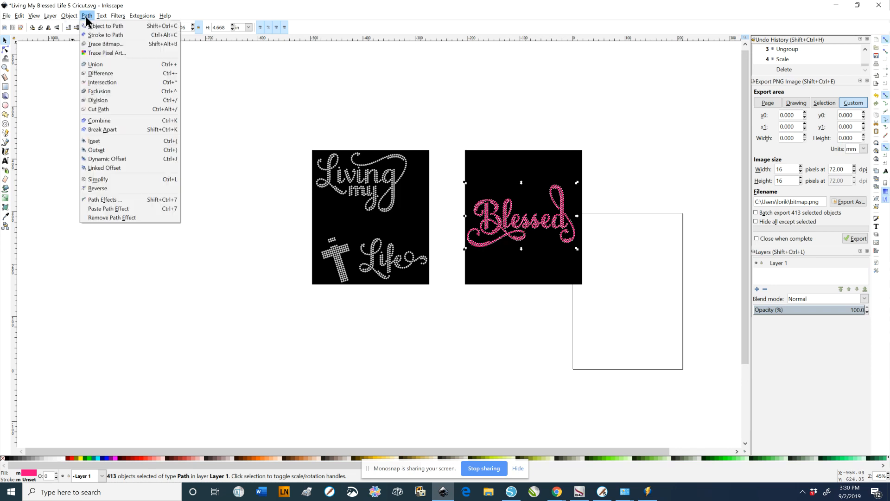
pyautogui.click(106, 124)
pyautogui.click(557, 344)
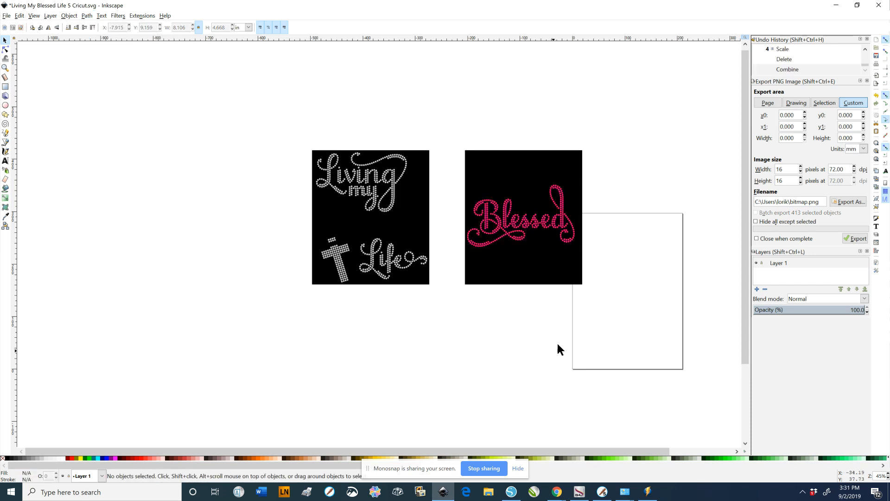
# - Try moving the combined "Blessed" path off its black background and undo the move
pyautogui.click(570, 242)
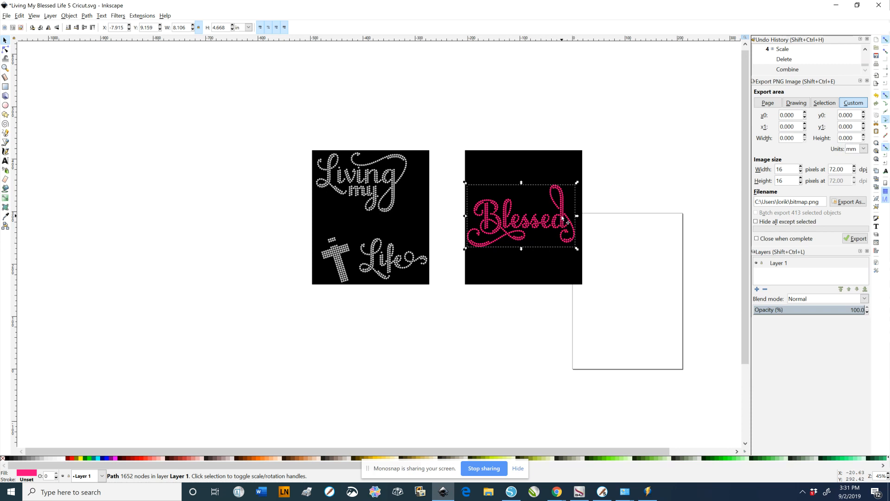
pyautogui.moveTo(563, 220); pyautogui.dragTo(401, 343)
pyautogui.press('ctrl')
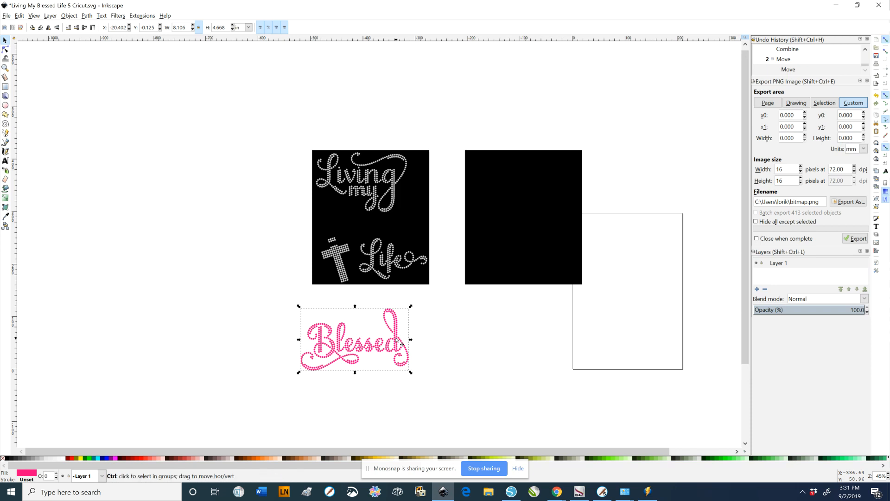
pyautogui.hotkey('ctrl', 'z')
pyautogui.hotkey('ctrl', 'z')
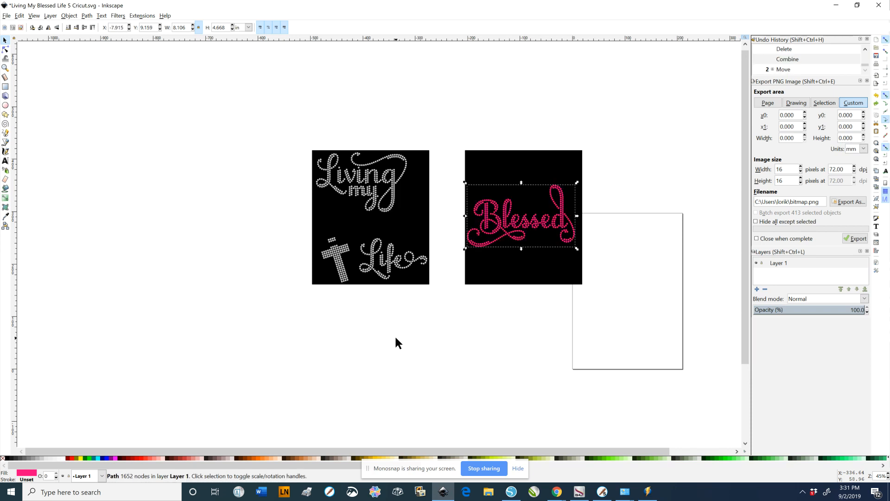
# - Check the black background behind "Blessed" as a separate object and deselect it
pyautogui.click(619, 255)
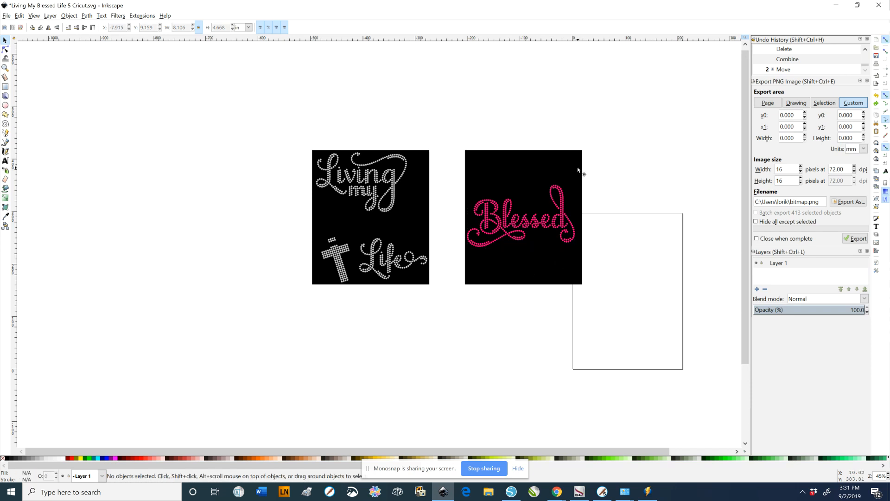
pyautogui.click(578, 170)
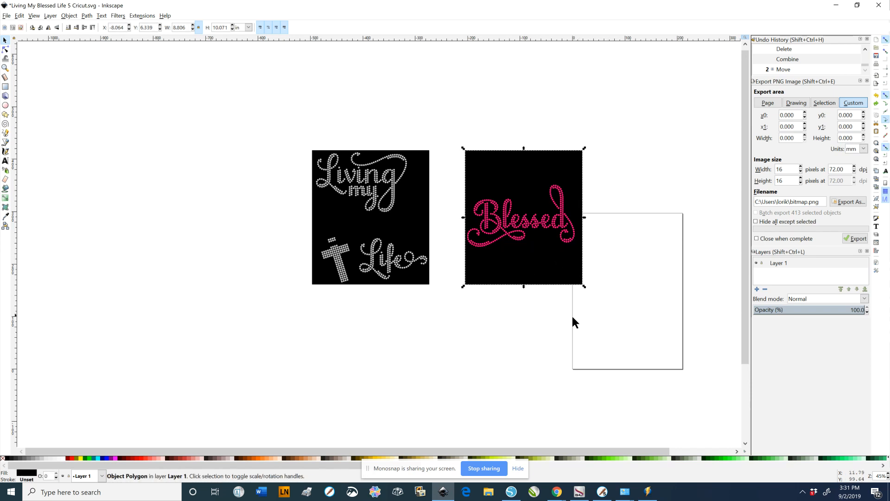
pyautogui.click(457, 315)
# - Combine all the rhinestone circles of "Living my", the cross and "Life" into one path without the black background, and deselect it
pyautogui.moveTo(284, 129); pyautogui.dragTo(428, 295)
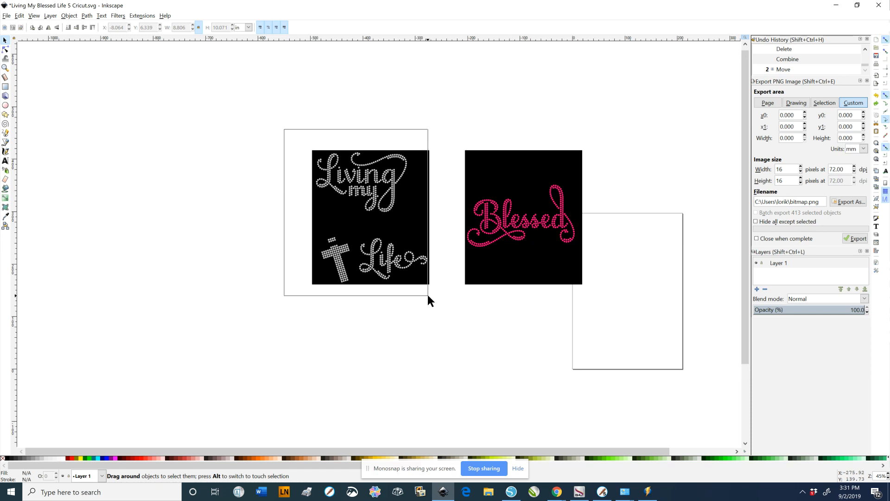
pyautogui.moveTo(427, 295); pyautogui.dragTo(426, 293)
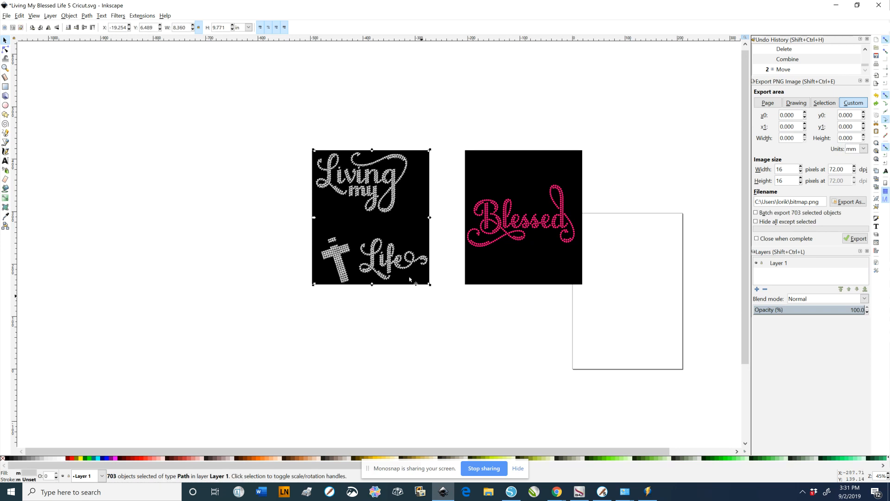
pyautogui.click(87, 16)
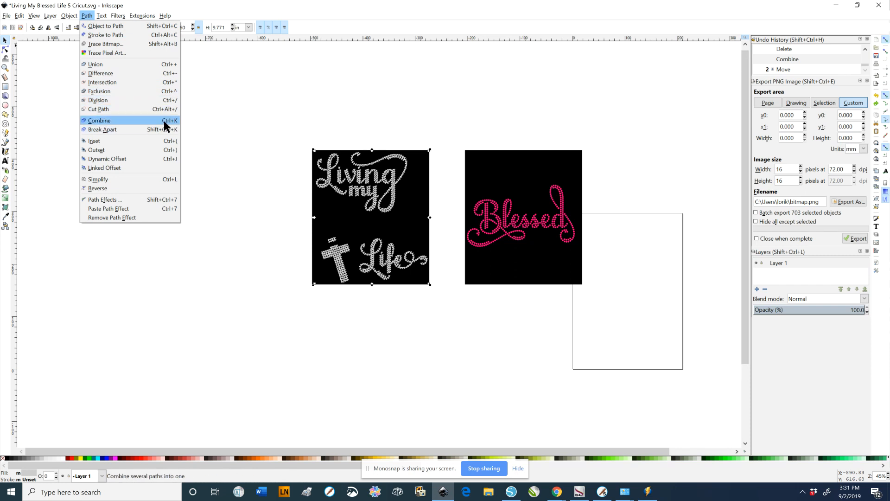
pyautogui.click(99, 121)
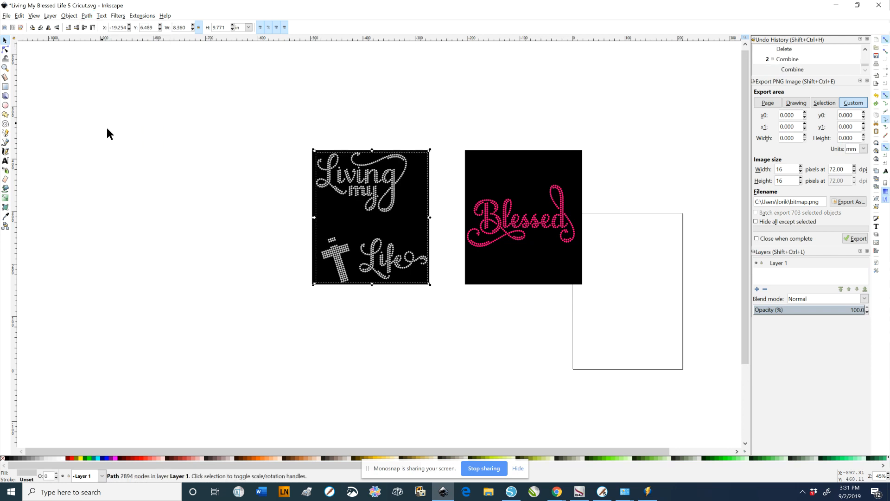
pyautogui.click(315, 311)
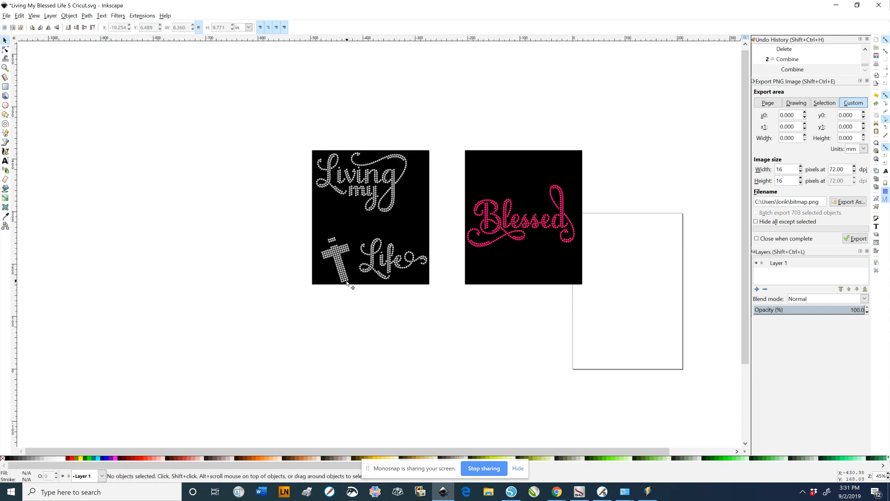
# - Try moving the combined "Living my Life" and cross path off its black background, undo the move and deselect it
pyautogui.moveTo(346, 282); pyautogui.dragTo(120, 280)
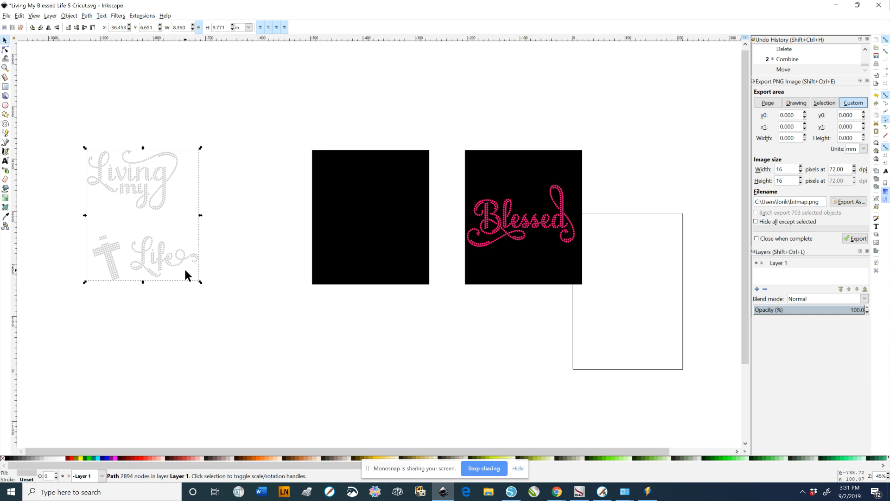
pyautogui.hotkey('ctrl', 'z')
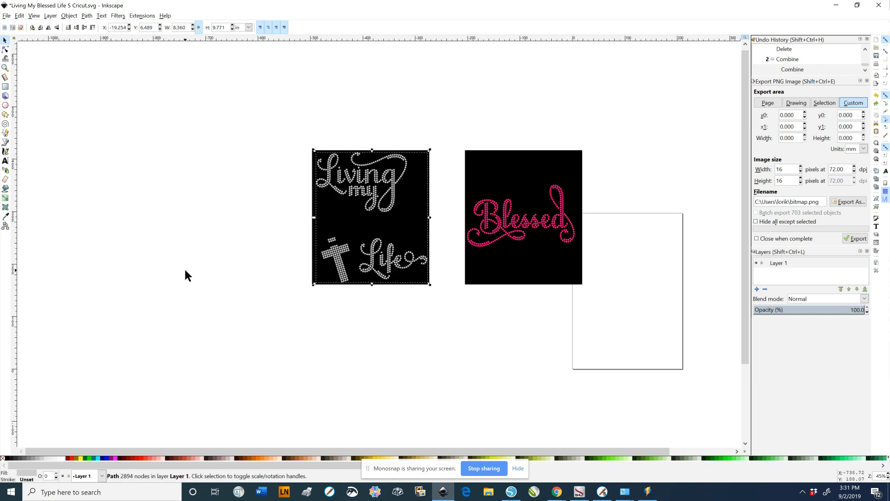
pyautogui.click(369, 313)
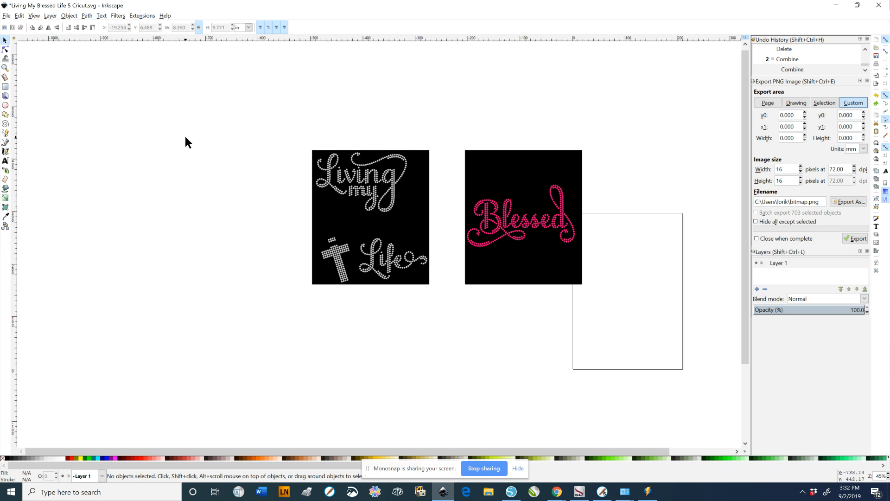
# - Save both panels of the design as the Inkscape SVG "Living My Blessed Life 5 Cricut.svg" in the Video Files folder, replacing the existing file
pyautogui.moveTo(226, 114); pyautogui.dragTo(638, 319)
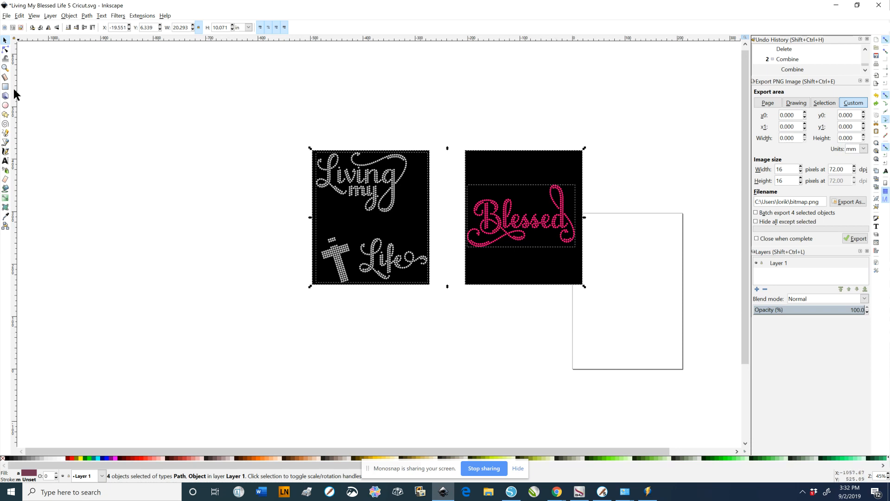
pyautogui.click(6, 15)
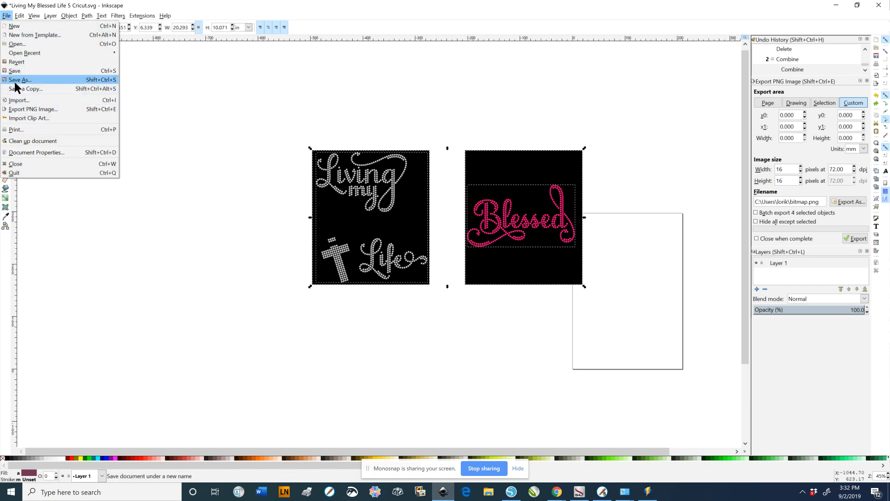
pyautogui.click(17, 82)
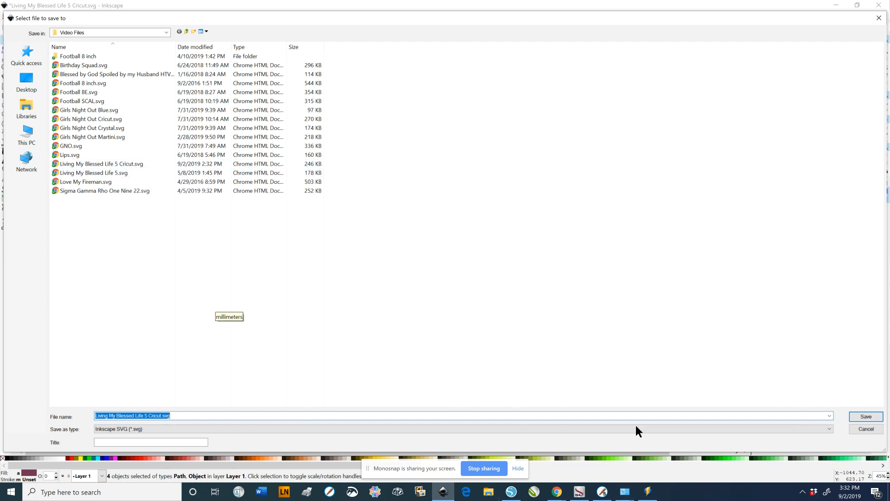
pyautogui.click(866, 416)
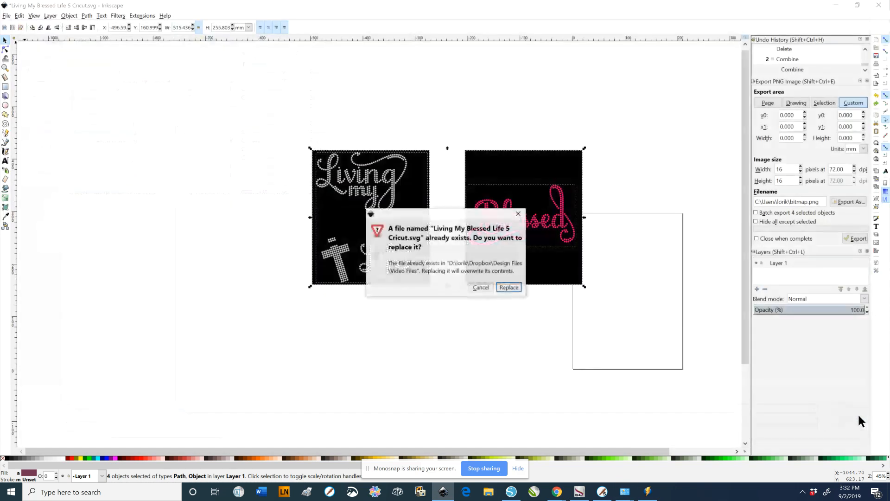
pyautogui.click(517, 288)
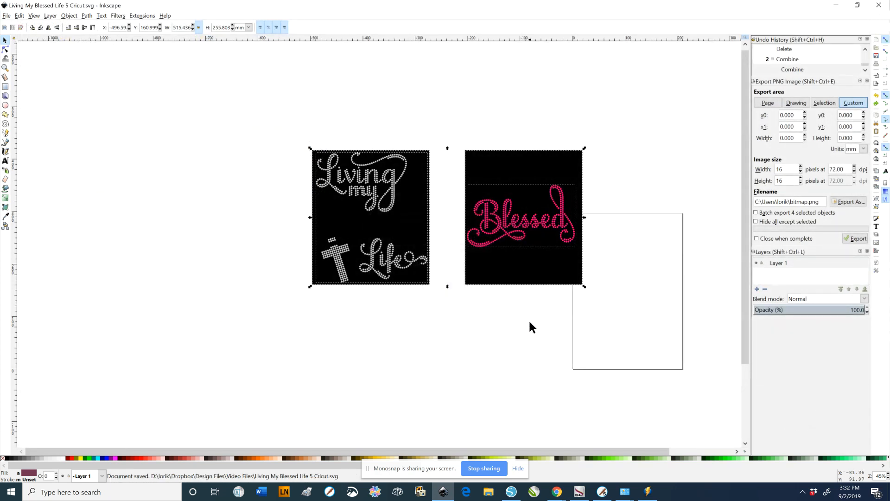
pyautogui.click(529, 374)
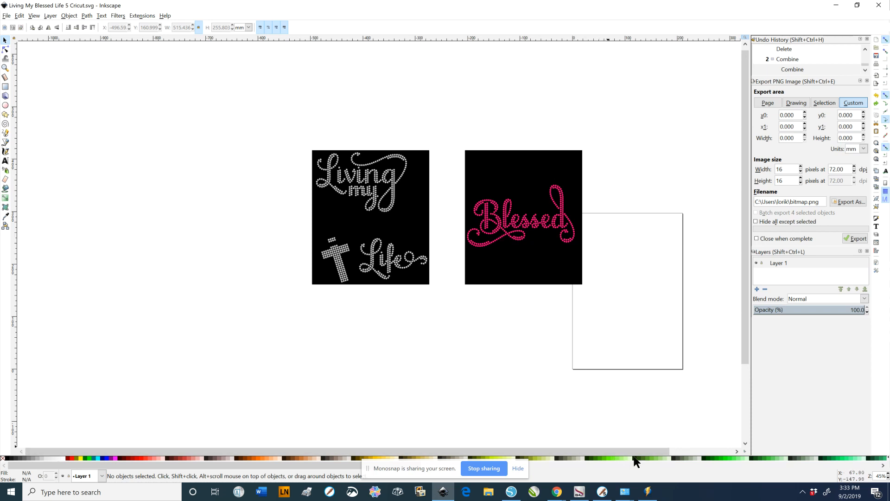
# - Switch to Cricut Design Space and upload the image file "Living My Blessed Life 5 Cricut.svg" from the Video Files folder
pyautogui.click(556, 492)
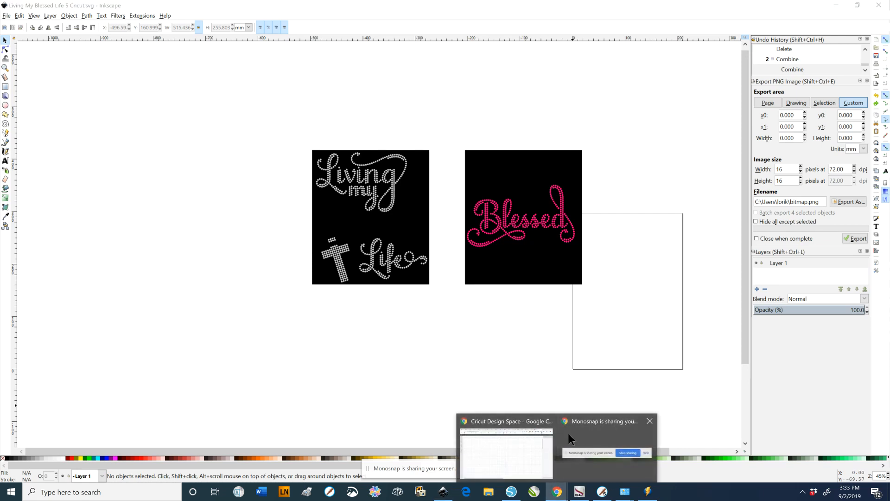
pyautogui.click(518, 466)
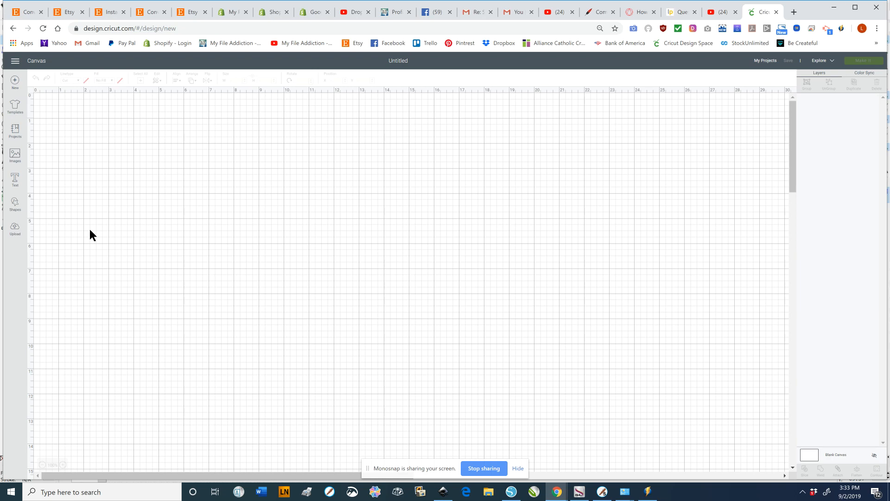
pyautogui.click(14, 229)
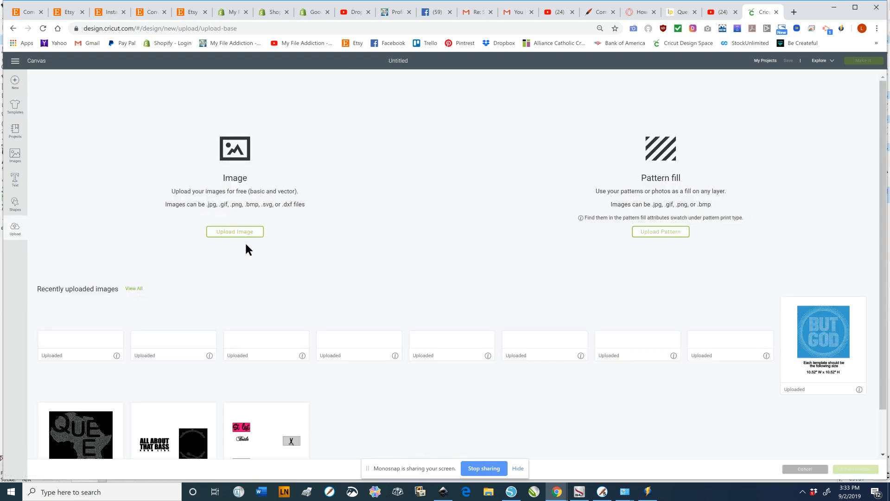
pyautogui.click(230, 233)
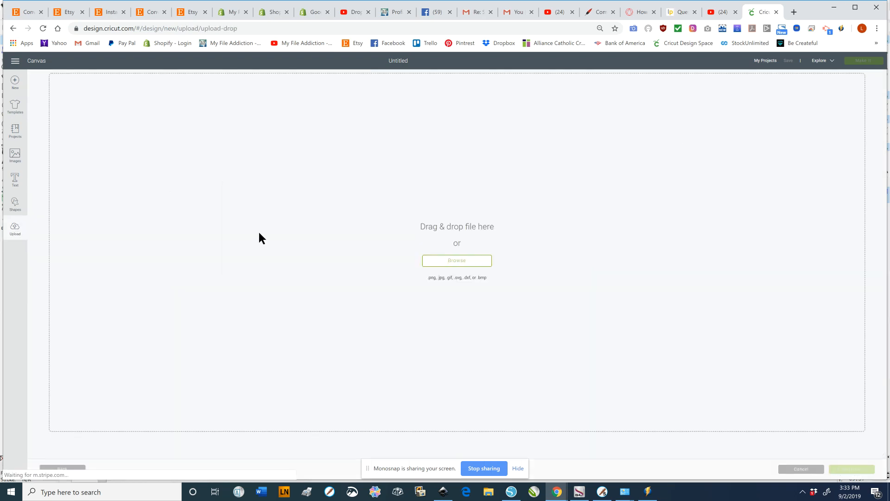
pyautogui.click(458, 261)
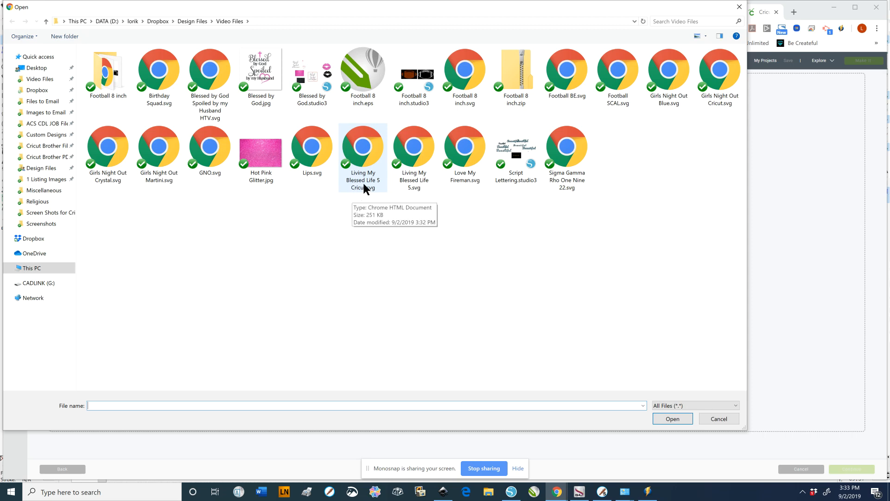
pyautogui.click(361, 168)
pyautogui.click(672, 420)
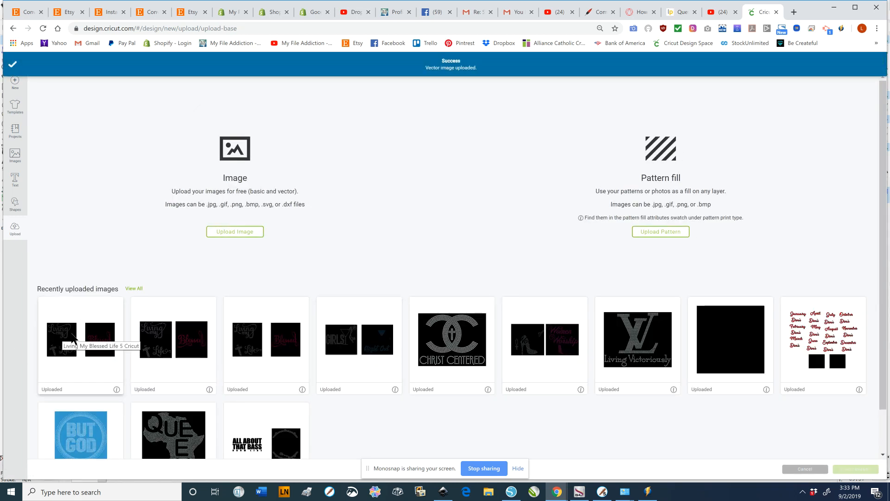
# - Insert the newly uploaded "Living My Blessed Life 5 Cricut" image onto the canvas and move it to about X 4.6, Y 2.3
pyautogui.click(74, 341)
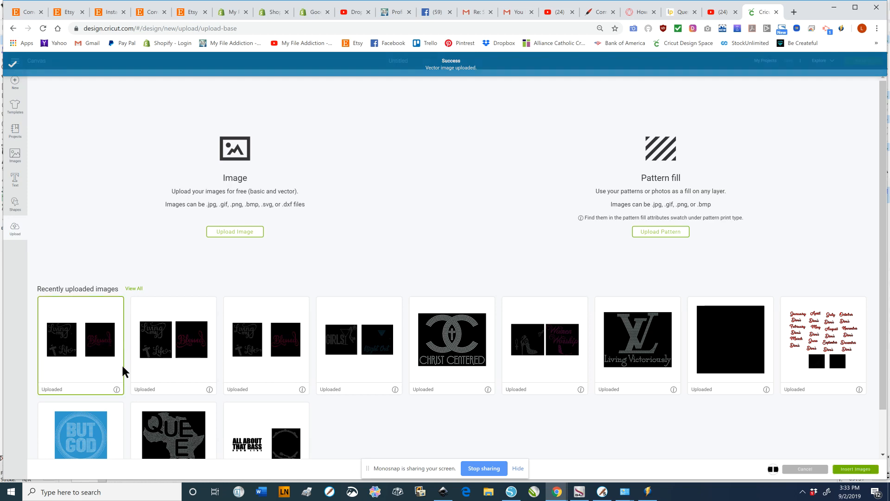
pyautogui.click(845, 469)
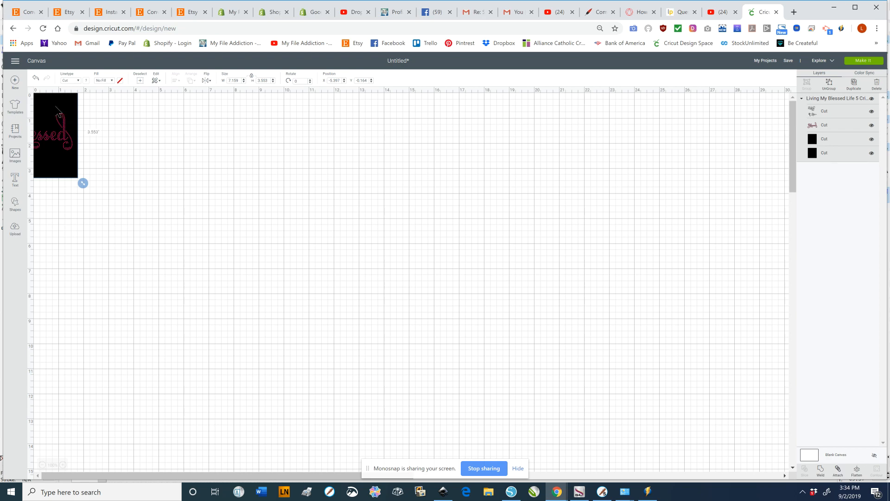
pyautogui.moveTo(63, 116); pyautogui.dragTo(778, 297)
pyautogui.moveTo(709, 300); pyautogui.dragTo(235, 101)
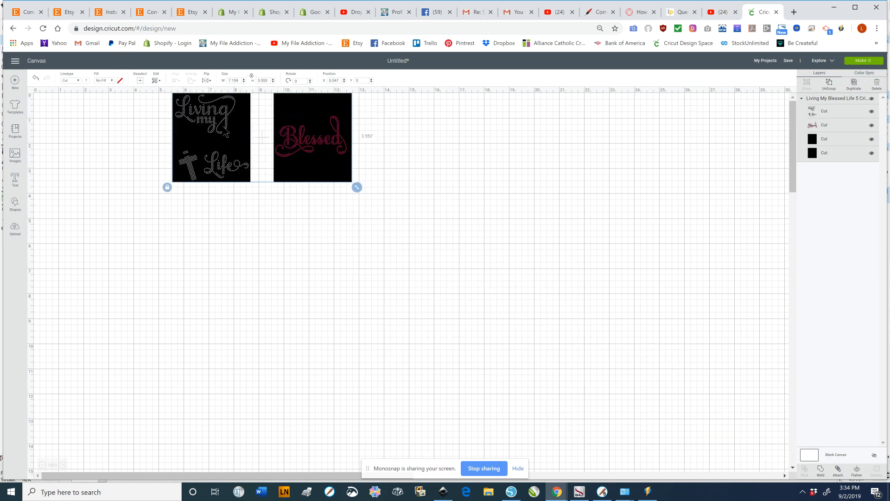
pyautogui.moveTo(225, 132); pyautogui.dragTo(202, 189)
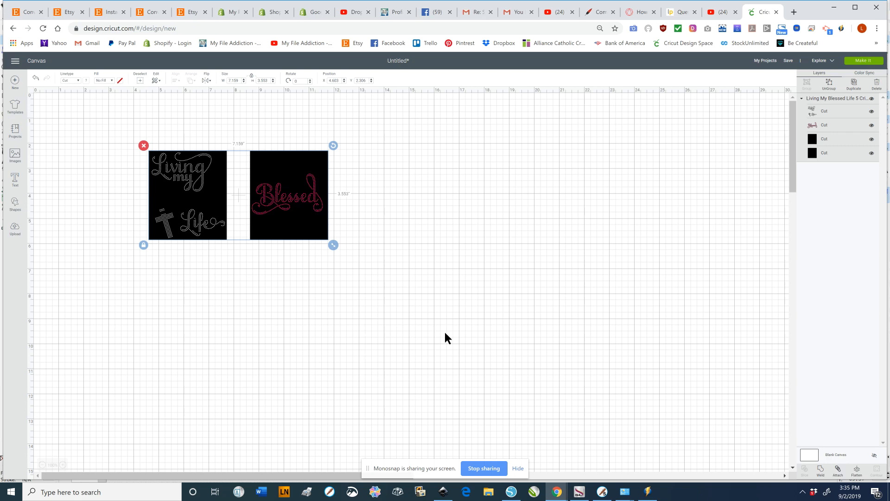
# - Switch to Inkscape and check the overall width and height of both design panels together in inches
pyautogui.click(444, 491)
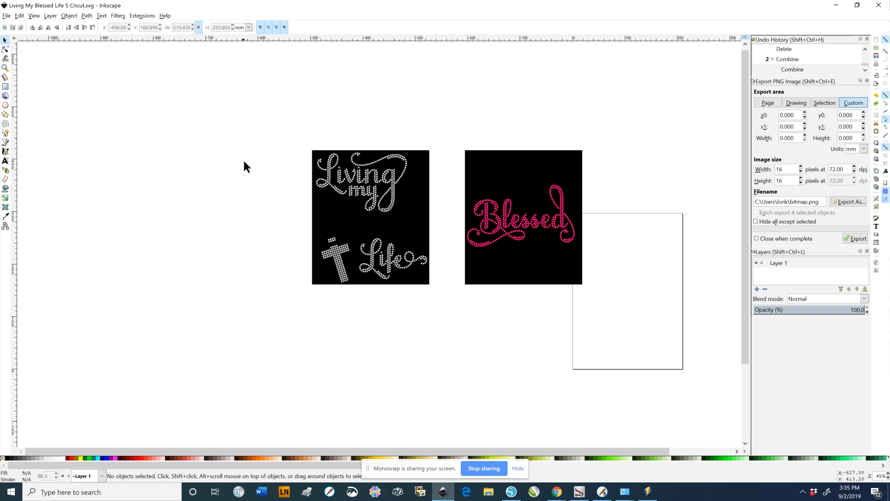
pyautogui.moveTo(254, 93); pyautogui.dragTo(621, 308)
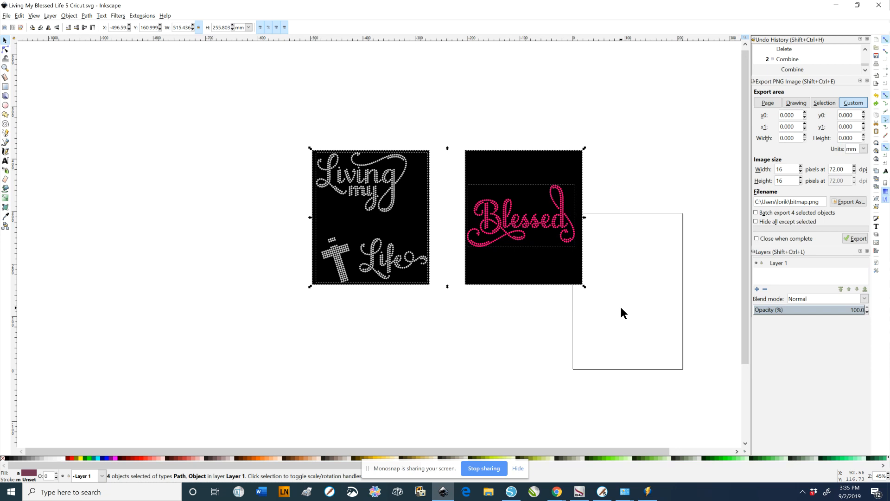
pyautogui.click(246, 27)
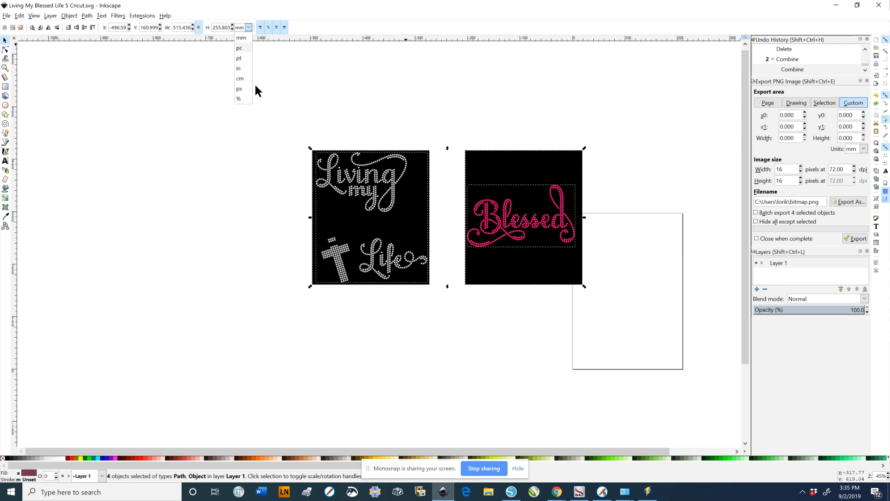
pyautogui.click(240, 68)
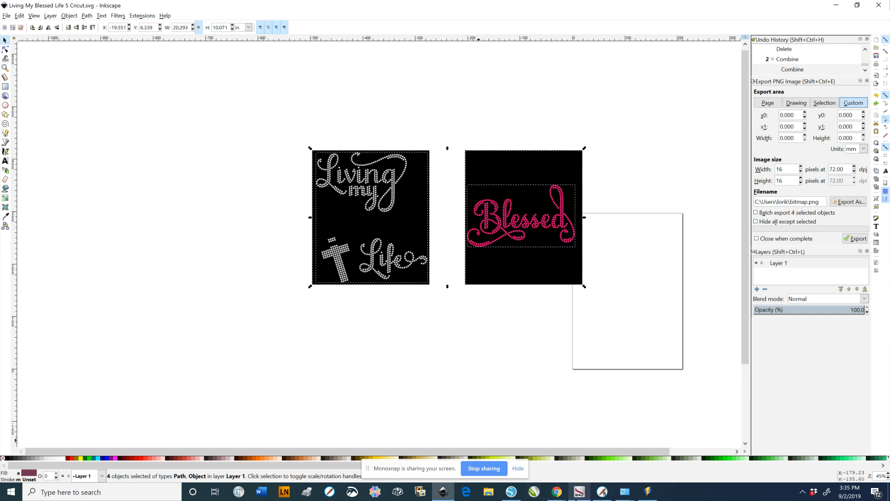
# - Switch back to Cricut Design Space and set the whole design's width to 20.293 inches
pyautogui.click(557, 492)
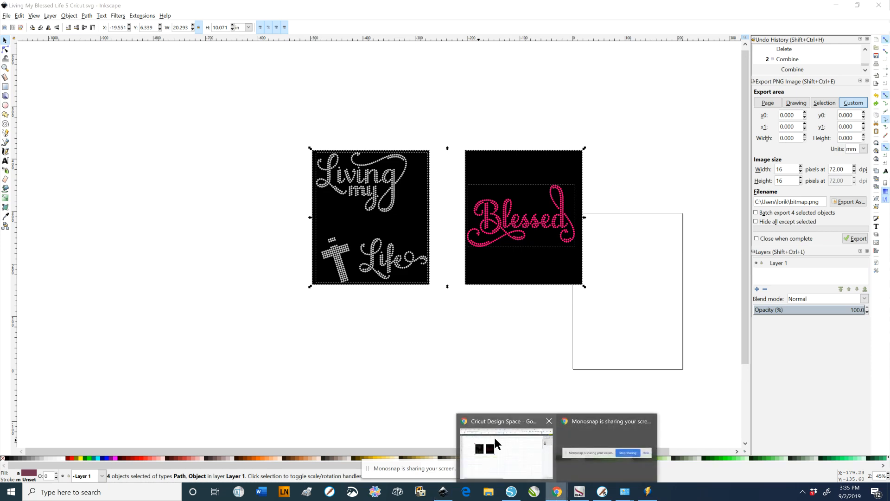
pyautogui.click(508, 460)
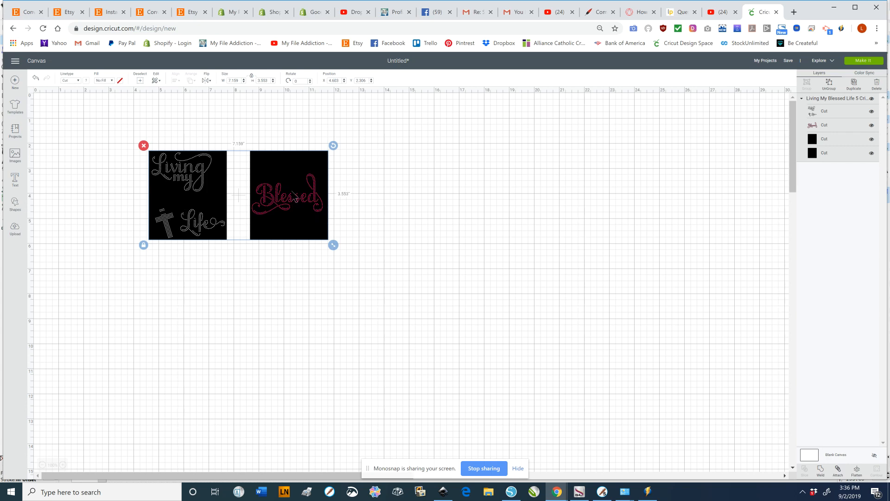
pyautogui.click(237, 81)
pyautogui.write('20.293')
pyautogui.press('Return')
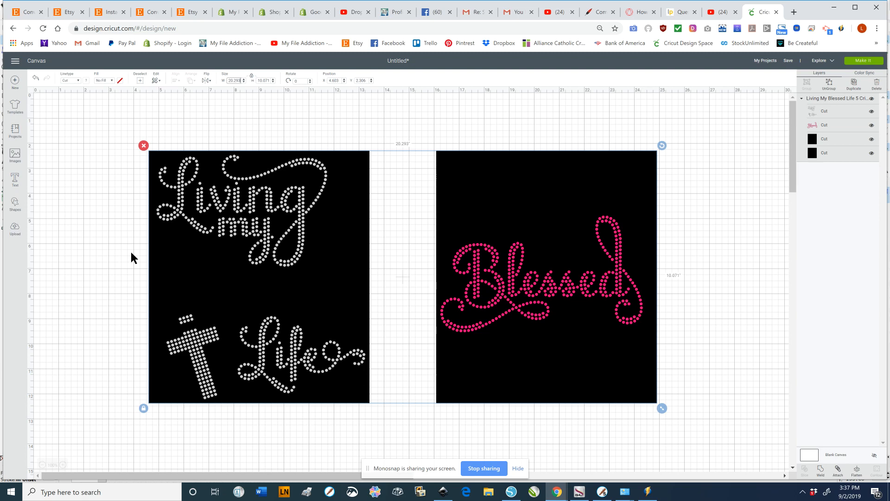
# - Ungroup the resized design into separate layers, check the two black backgrounds individually, and deselect everything
pyautogui.click(829, 85)
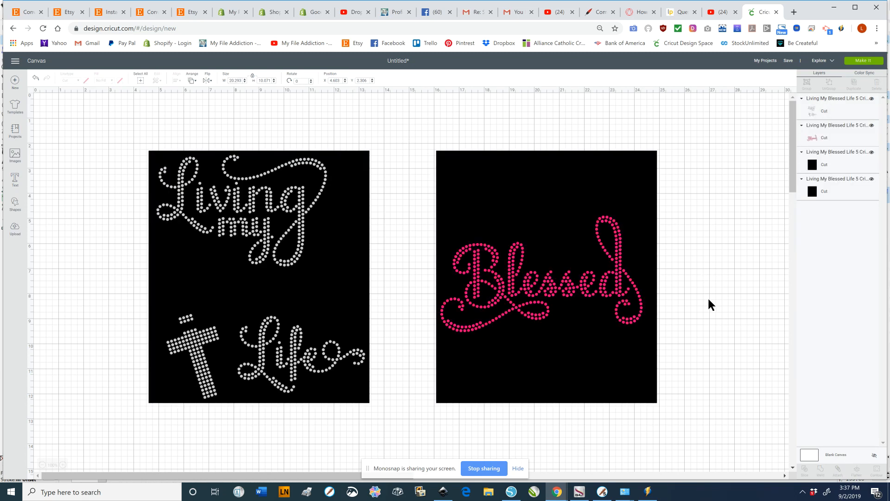
pyautogui.click(707, 316)
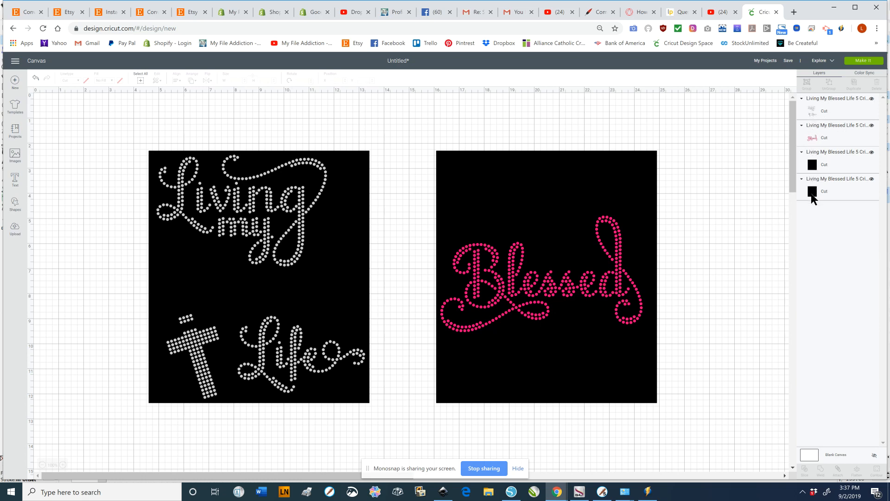
pyautogui.click(351, 205)
pyautogui.click(485, 211)
pyautogui.click(730, 272)
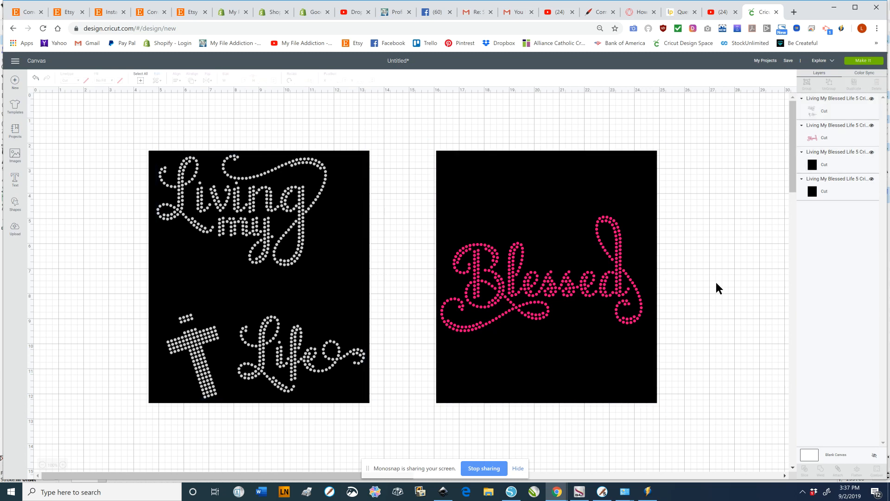
# - Check the pink "Blessed" circles, the "Living my Life" and cross circles, and the "Blessed" background as separate layers, and deselect them
pyautogui.click(632, 325)
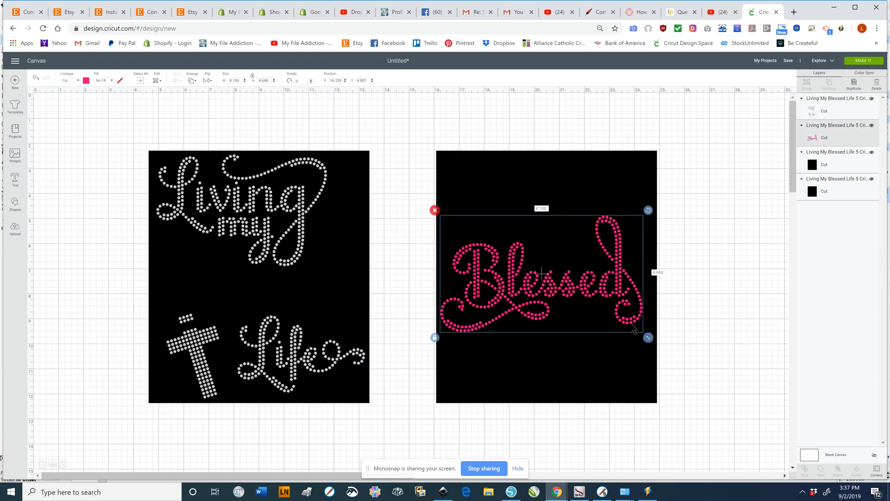
pyautogui.click(296, 263)
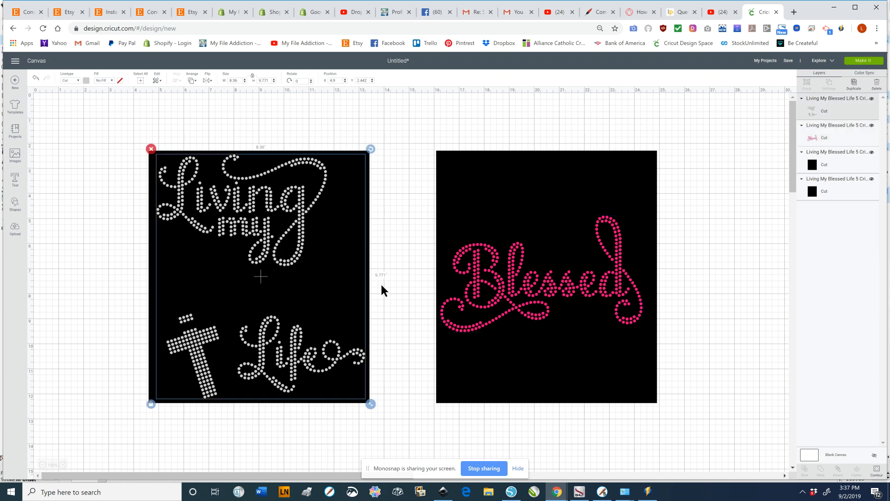
pyautogui.click(394, 242)
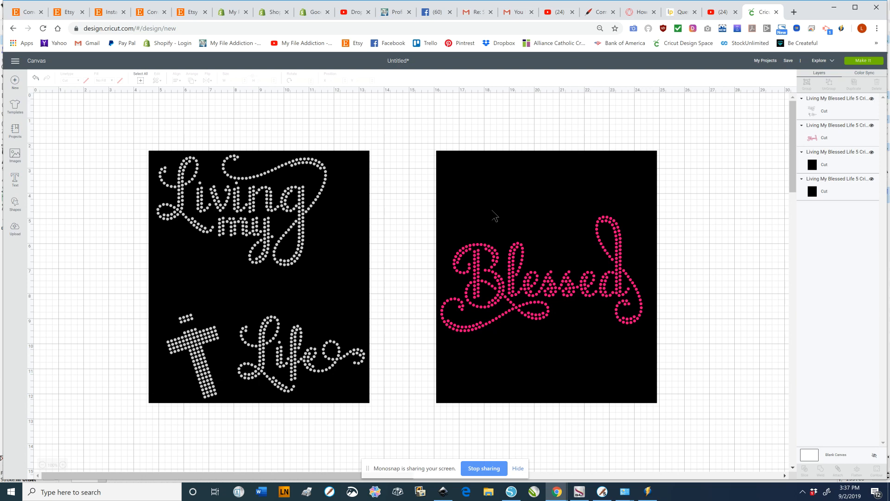
pyautogui.click(488, 175)
pyautogui.click(489, 176)
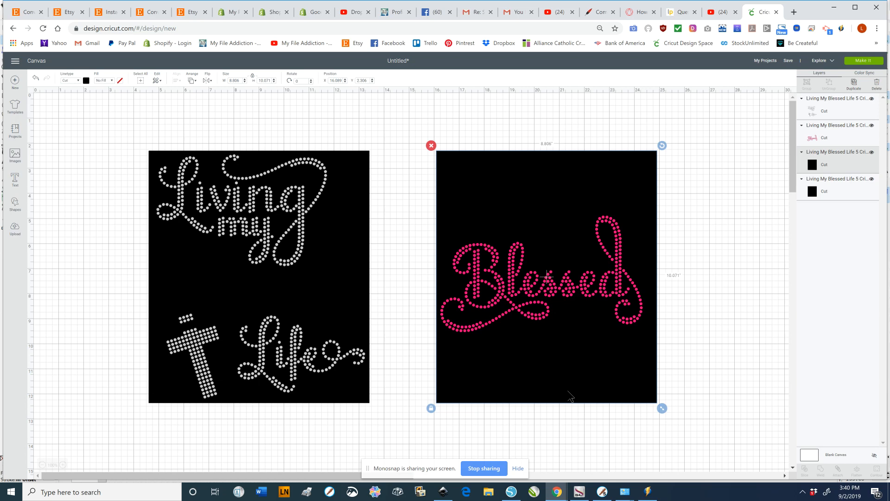
pyautogui.click(398, 370)
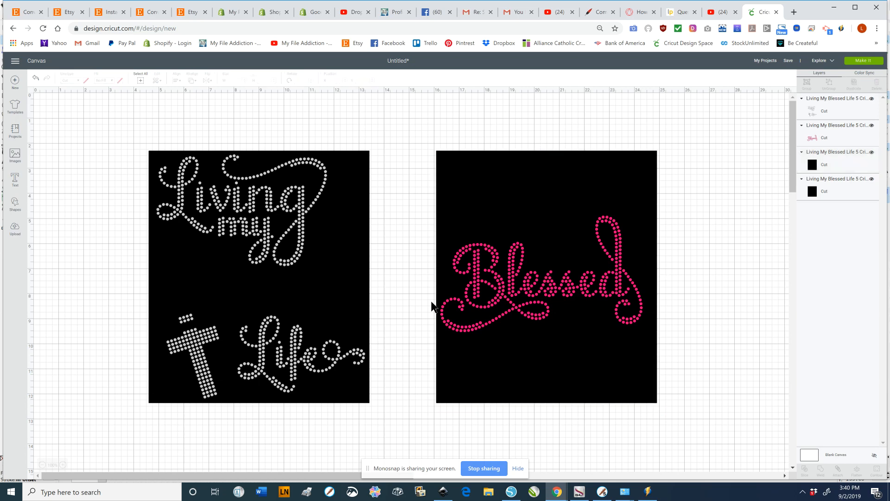